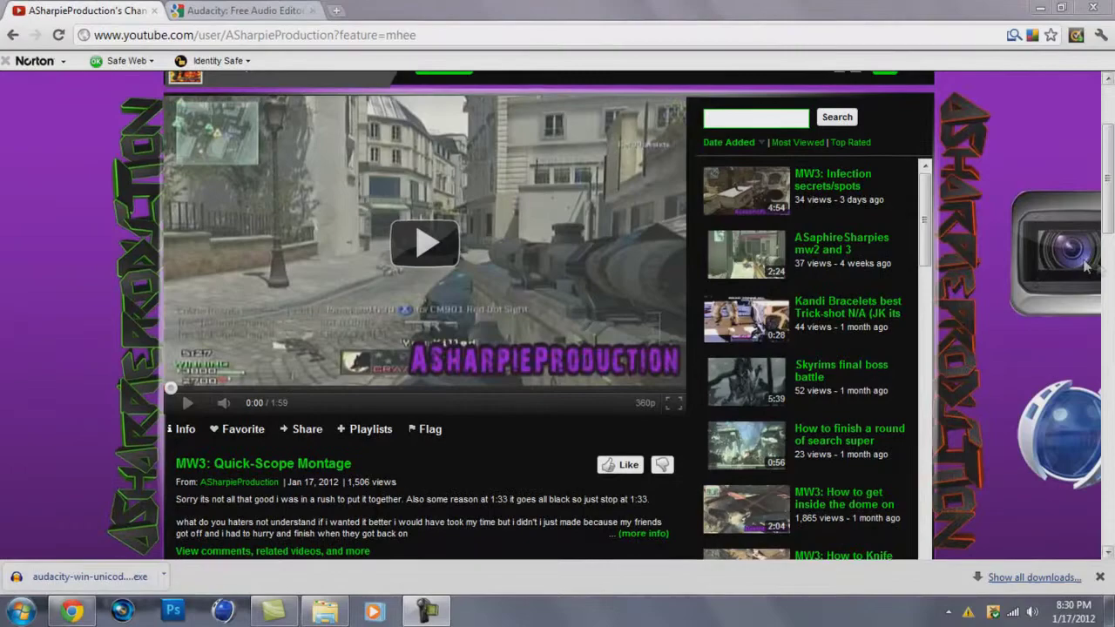
Step: On the Audacity site, follow the Download Audacity 1.3.14 (Beta) link to the Windows page
{"action": "scroll", "coordinate": [1062, 336], "scroll_direction": "down", "scroll_amount": 4}
{"action": "scroll", "coordinate": [1063, 335], "scroll_direction": "down", "scroll_amount": 3}
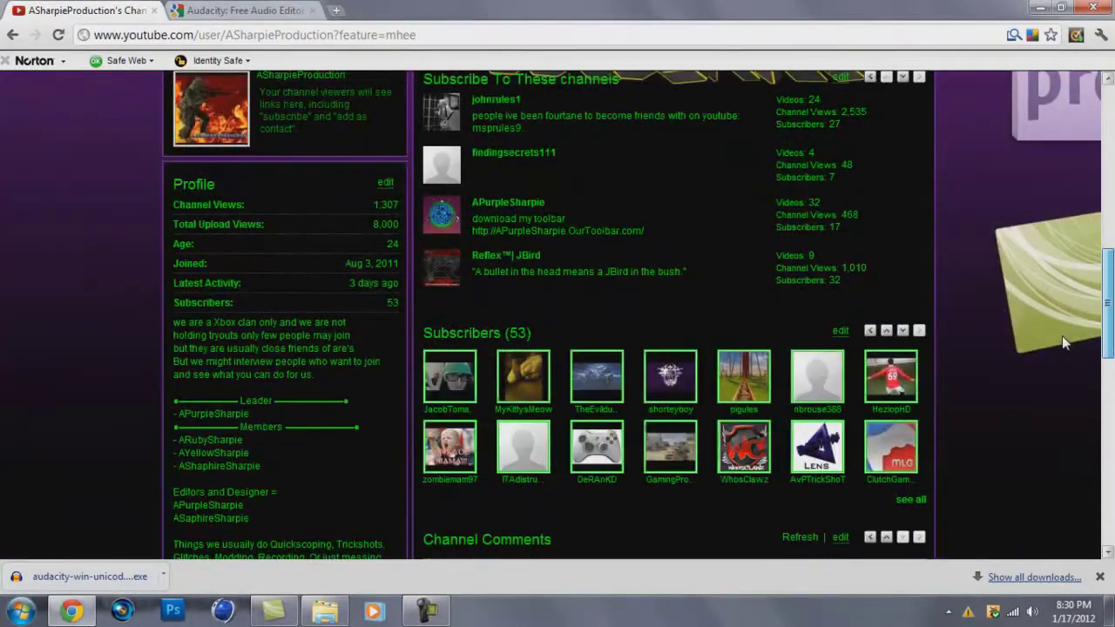
{"action": "left_click_drag", "start_coordinate": [1107, 312], "coordinate": [1109, 149]}
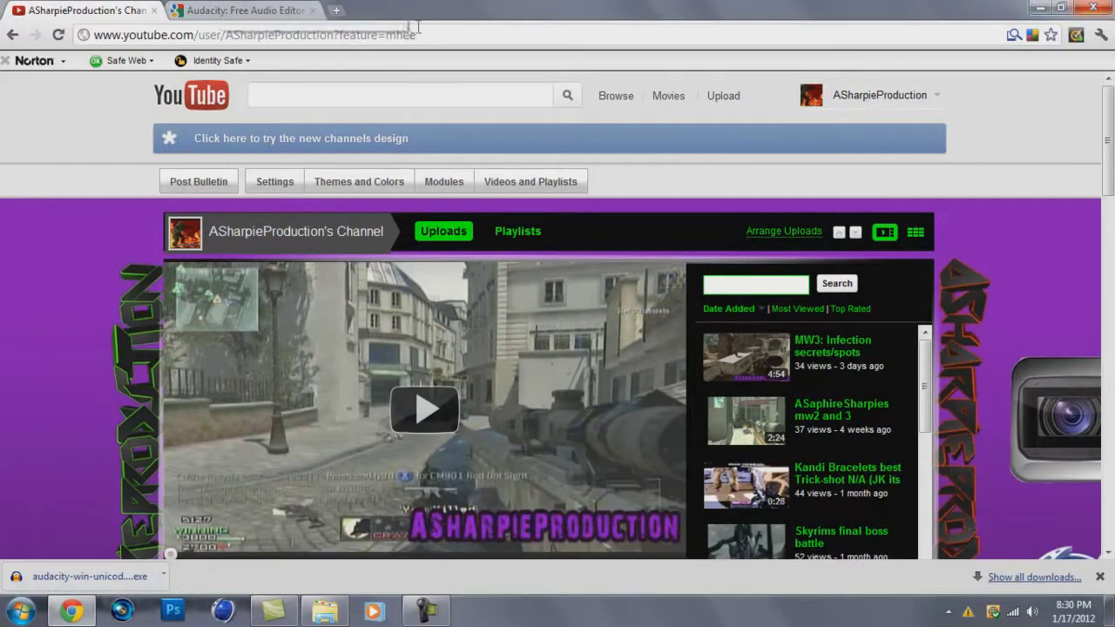
{"action": "left_click", "coordinate": [233, 10]}
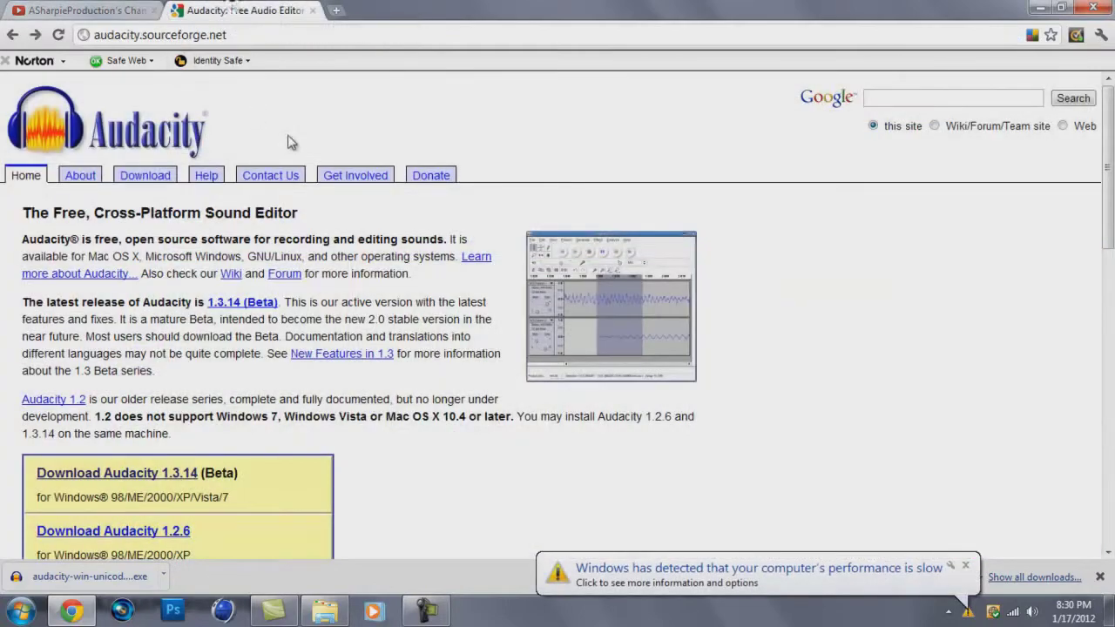
{"action": "scroll", "coordinate": [353, 272], "scroll_direction": "down", "scroll_amount": 3}
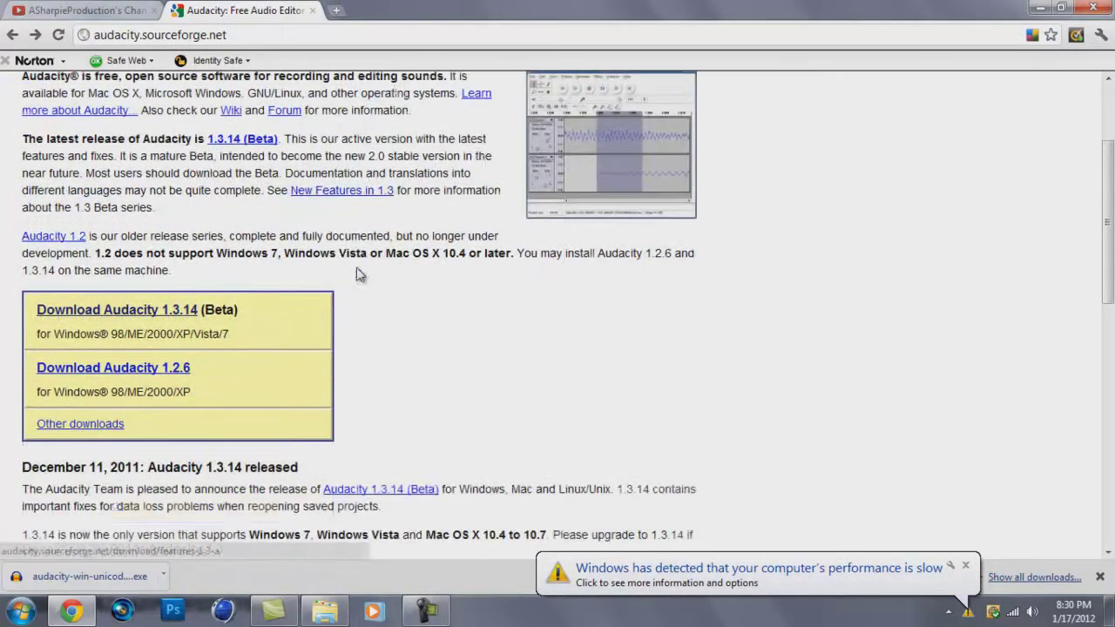
{"action": "scroll", "coordinate": [353, 272], "scroll_direction": "up", "scroll_amount": 2}
{"action": "scroll", "coordinate": [497, 370], "scroll_direction": "down", "scroll_amount": 1}
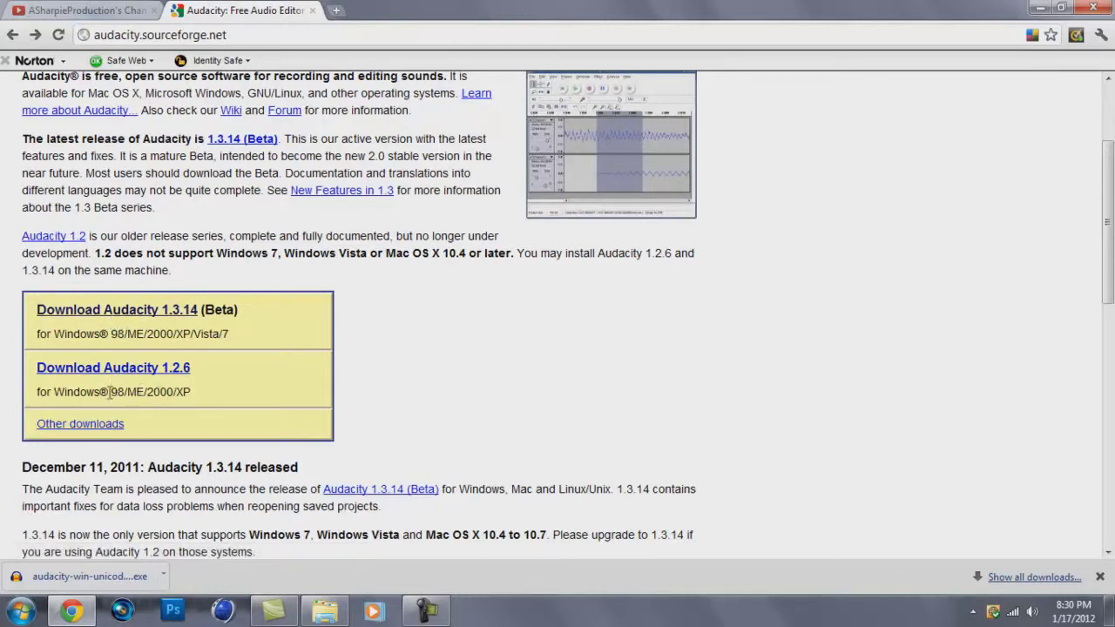
{"action": "left_click_drag", "start_coordinate": [127, 397], "coordinate": [231, 403]}
{"action": "left_click", "coordinate": [189, 310]}
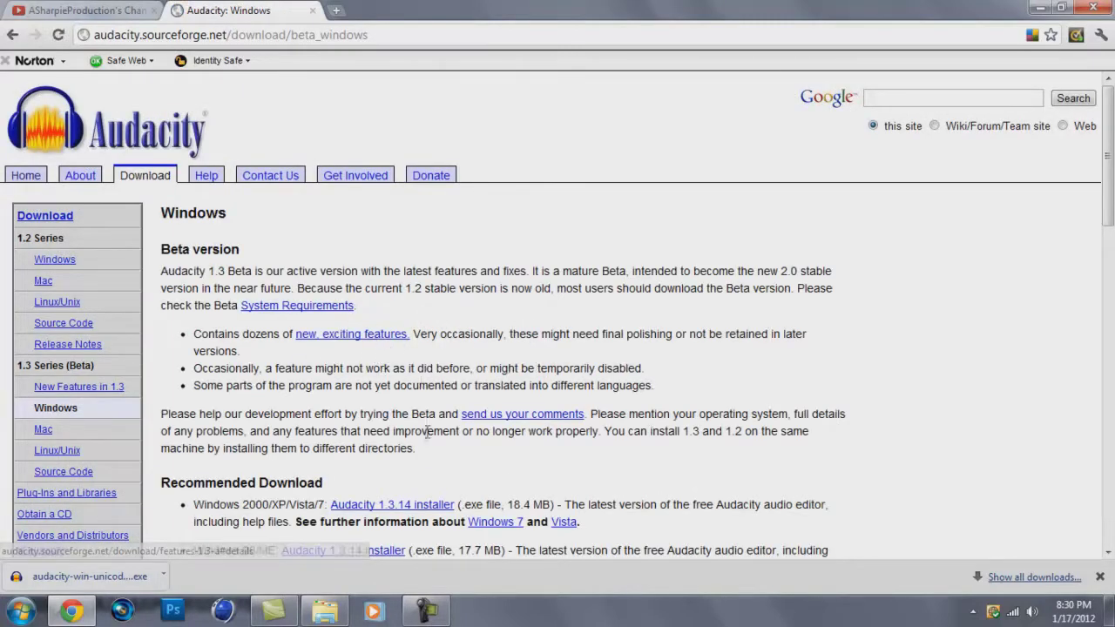
Step: Download the 18.4 MB audacity-win-unicode-1.3.14.exe installer and open its download-bar menu
{"action": "scroll", "coordinate": [418, 436], "scroll_direction": "down", "scroll_amount": 1}
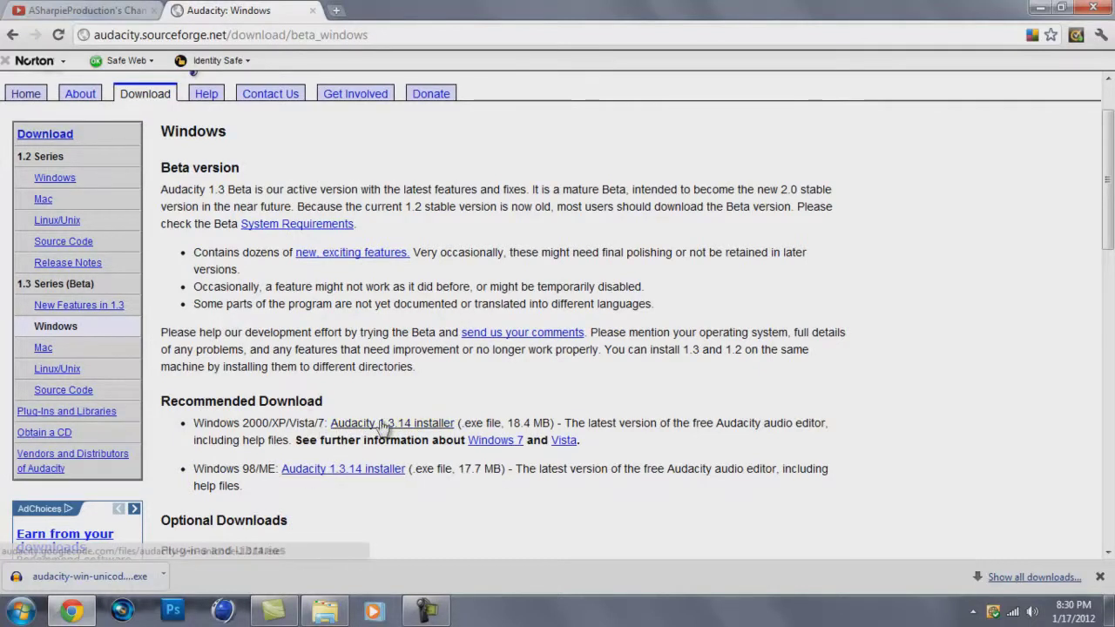
{"action": "left_click", "coordinate": [391, 425]}
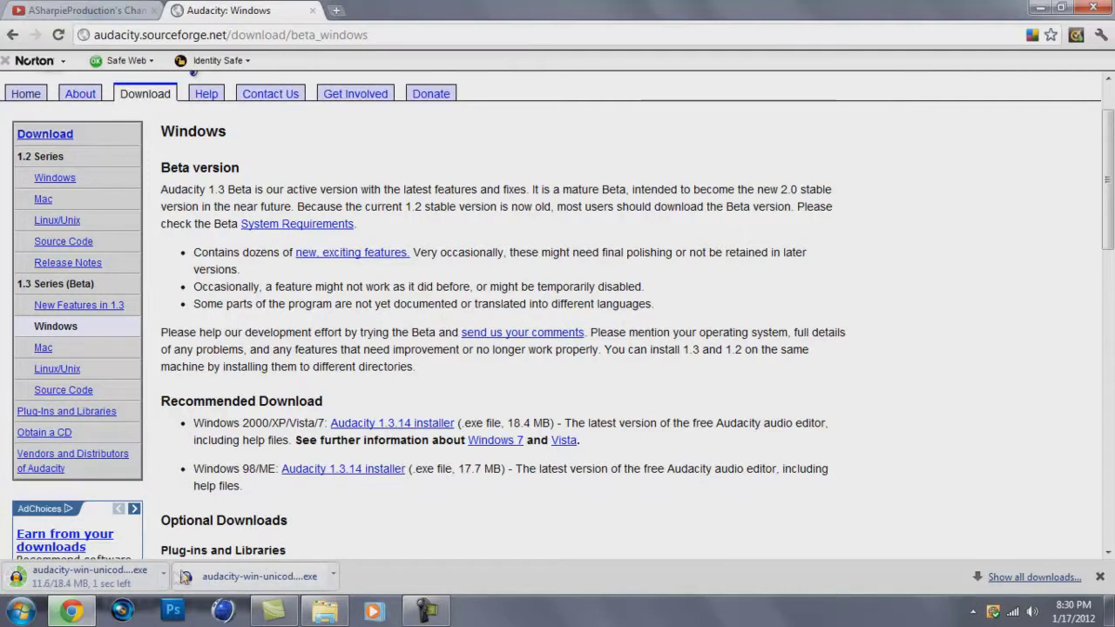
{"action": "right_click", "coordinate": [179, 580]}
{"action": "left_click", "coordinate": [202, 547]}
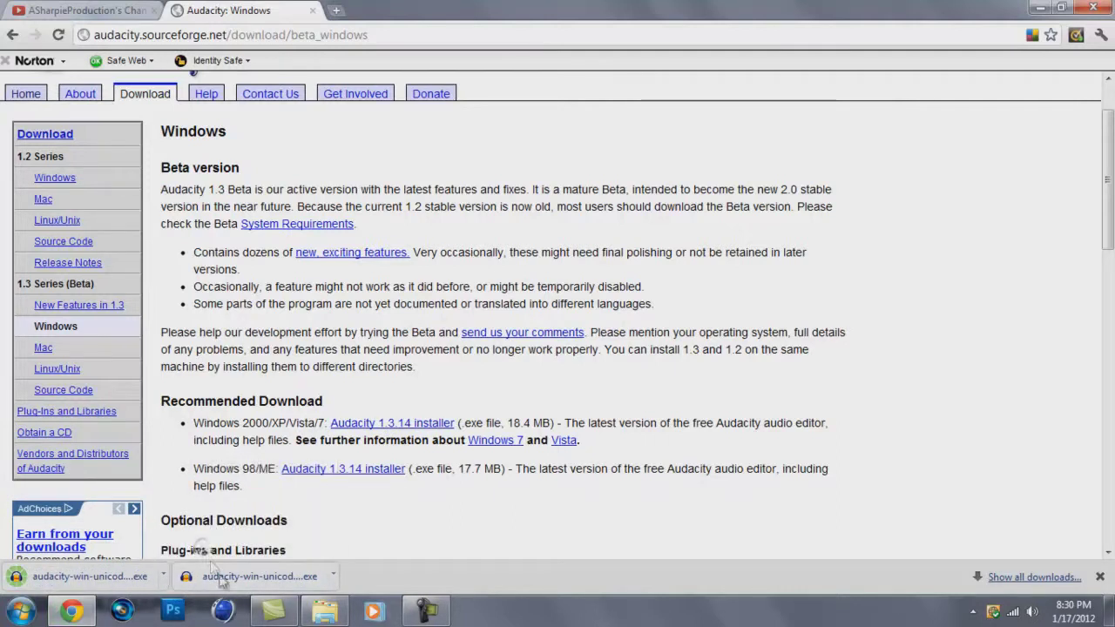
{"action": "left_click", "coordinate": [164, 576]}
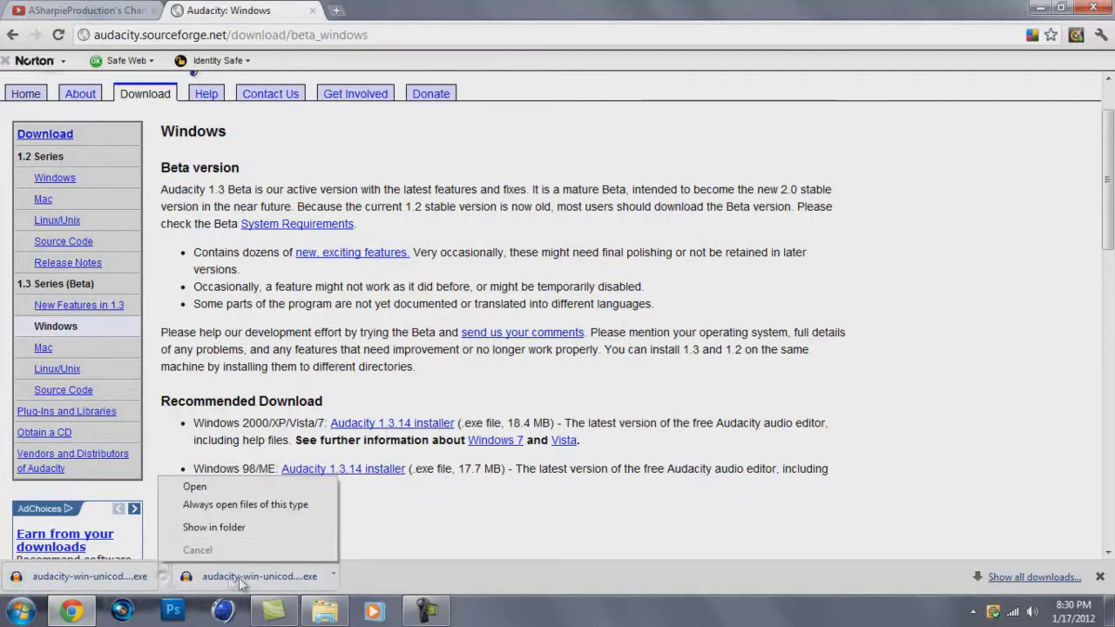
{"action": "left_click", "coordinate": [213, 527]}
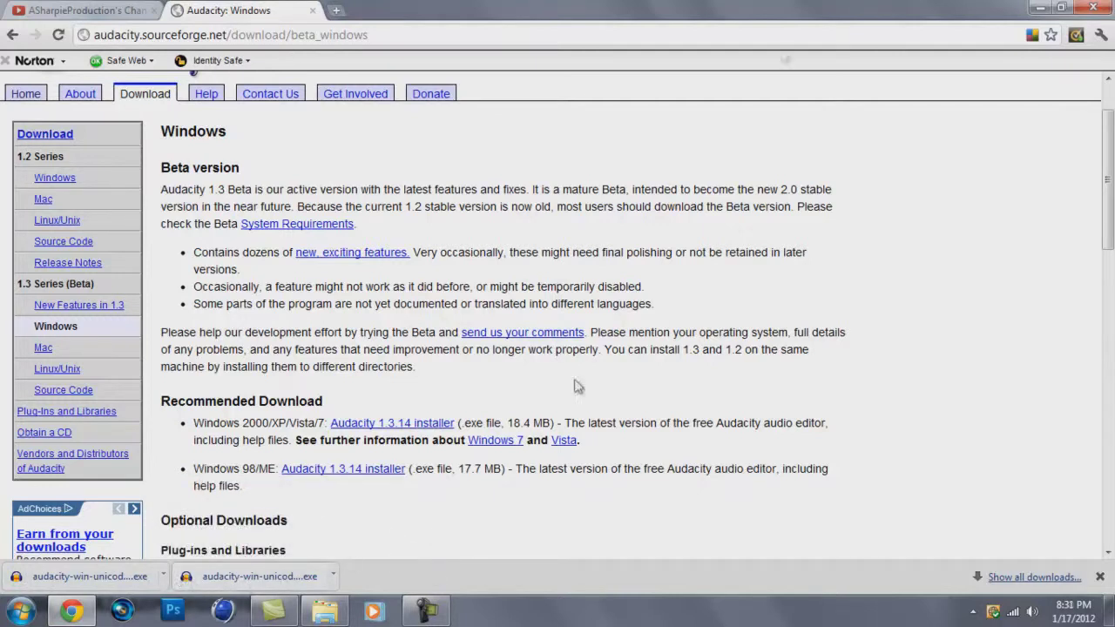
{"action": "left_click", "coordinate": [164, 577]}
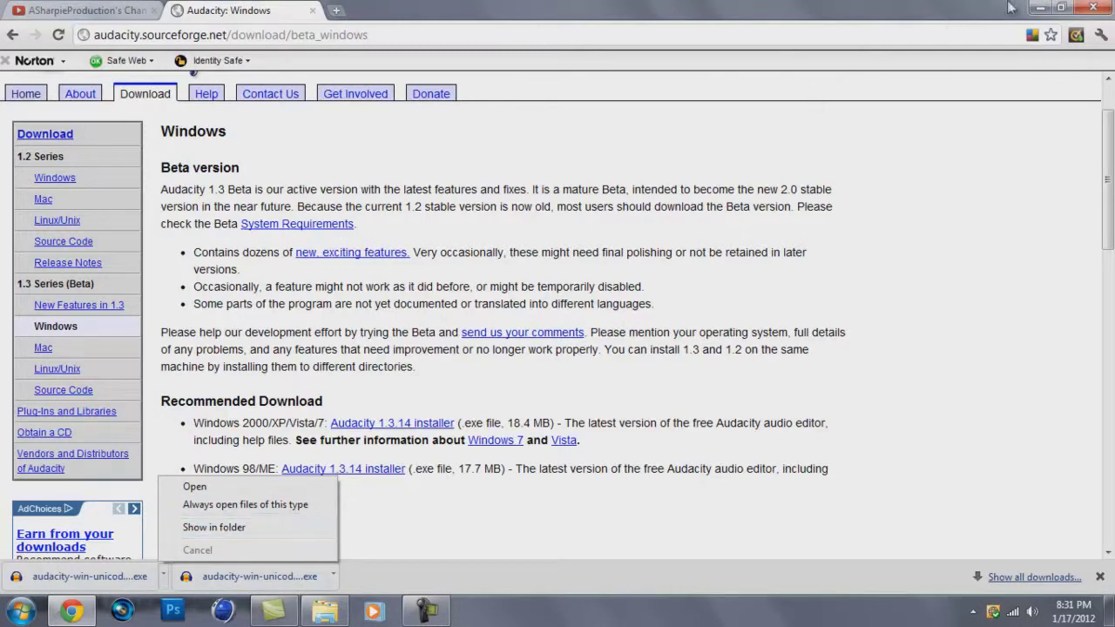
Step: Minimize Chrome and launch the Audacity installer from the desktop
{"action": "left_click", "coordinate": [1040, 7]}
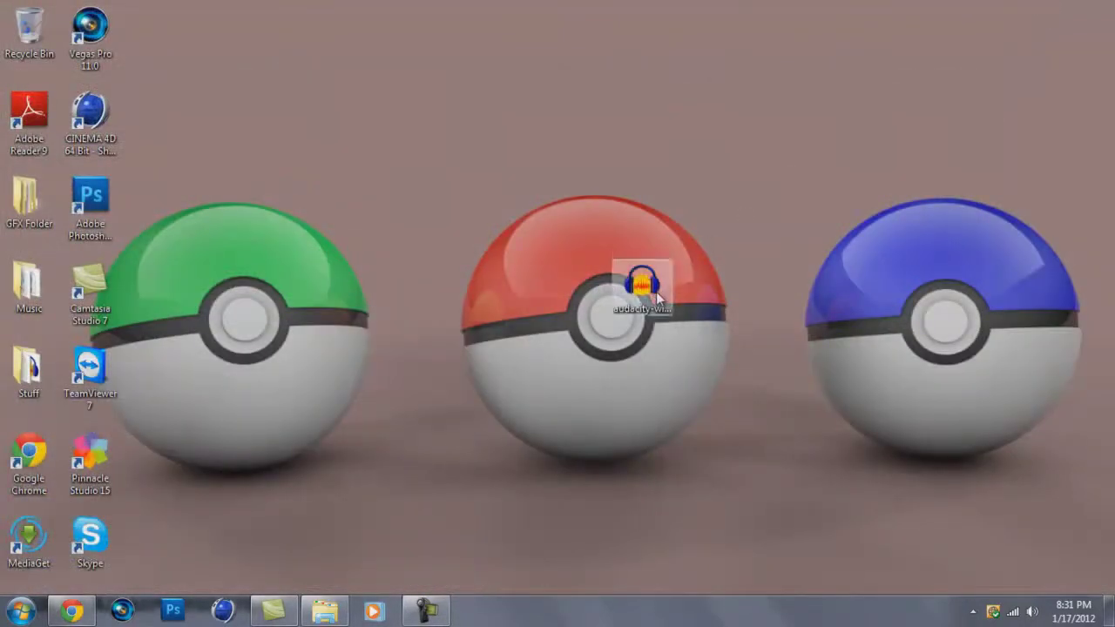
{"action": "left_click_drag", "start_coordinate": [656, 292], "coordinate": [531, 287]}
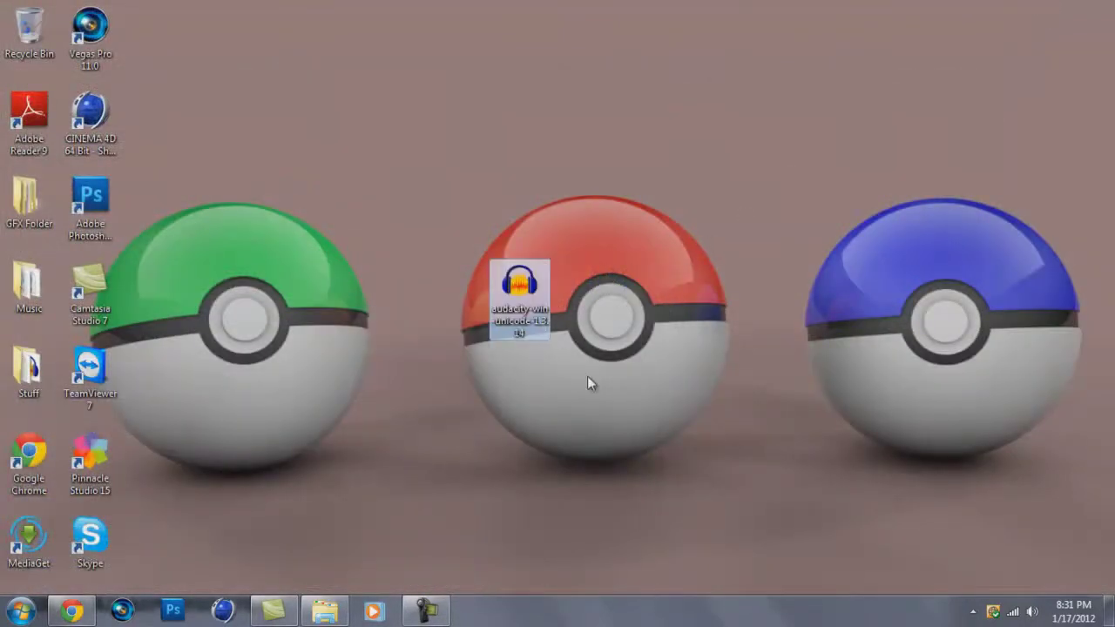
{"action": "double_click", "coordinate": [520, 287]}
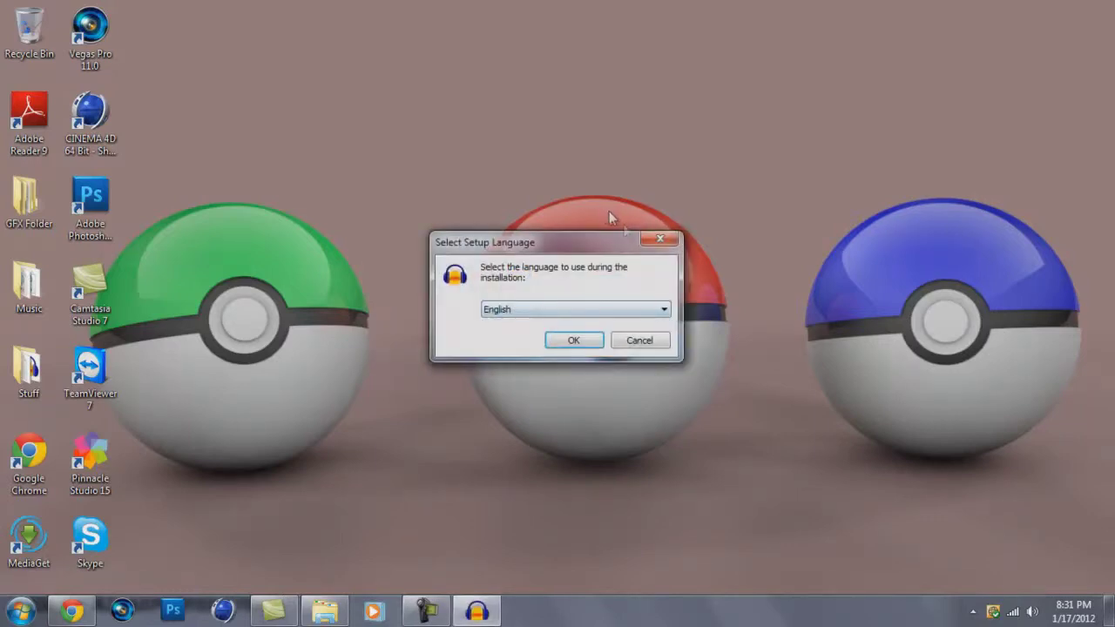
Step: Install in English into C:\Program Files (x86)\Audacity 1.3 Beta (Unicode), reusing the existing folder, with a desktop icon
{"action": "left_click", "coordinate": [576, 341]}
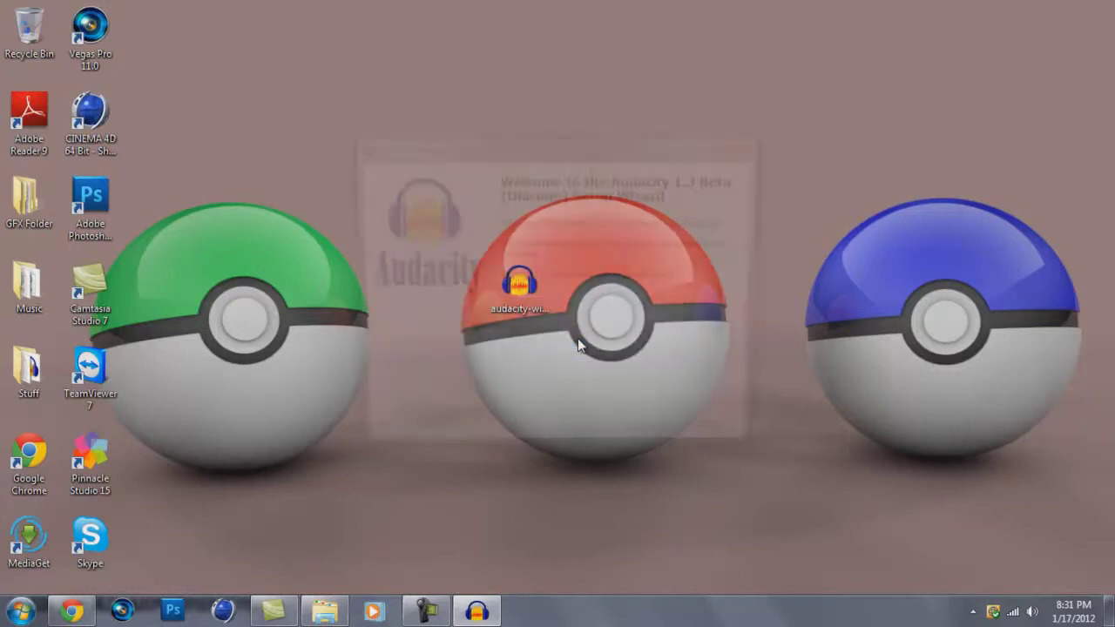
{"action": "left_click", "coordinate": [671, 435]}
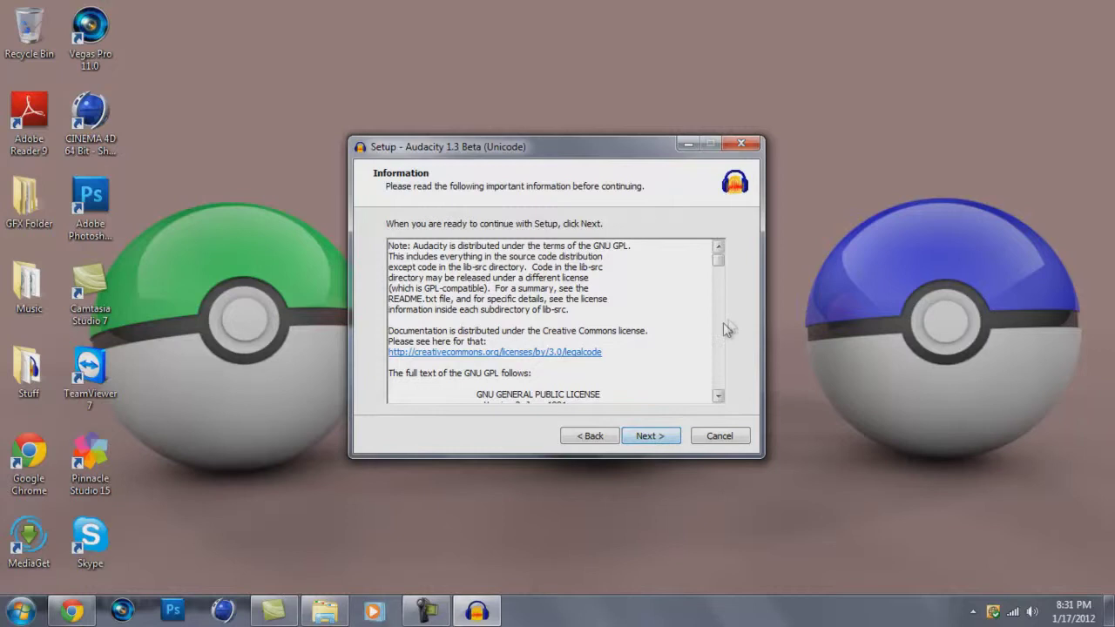
{"action": "left_click_drag", "start_coordinate": [719, 270], "coordinate": [719, 312]}
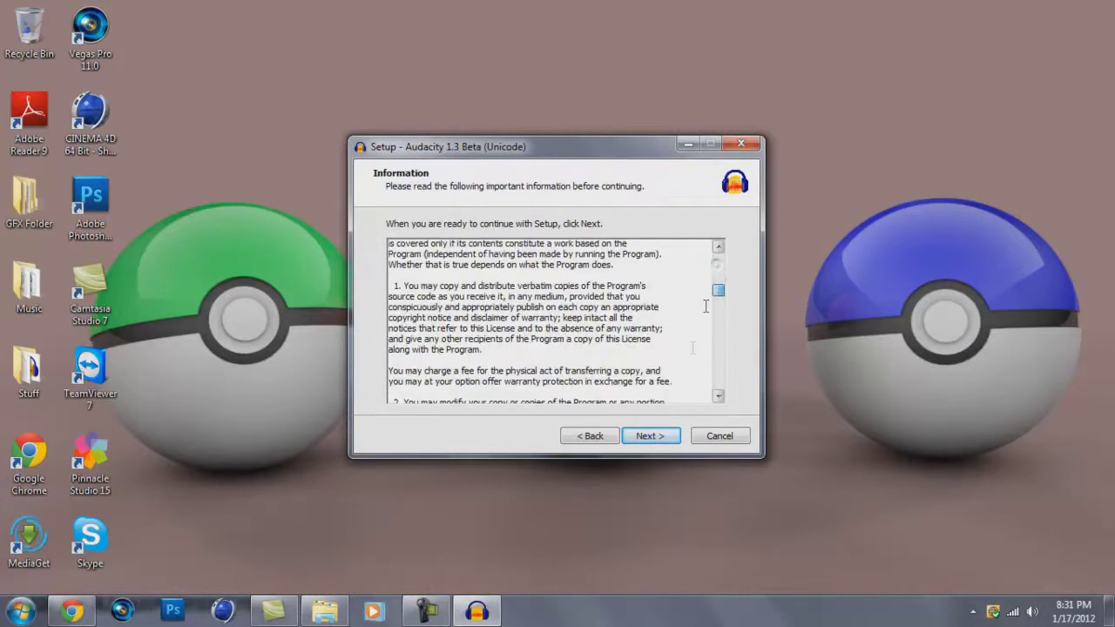
{"action": "left_click", "coordinate": [649, 436]}
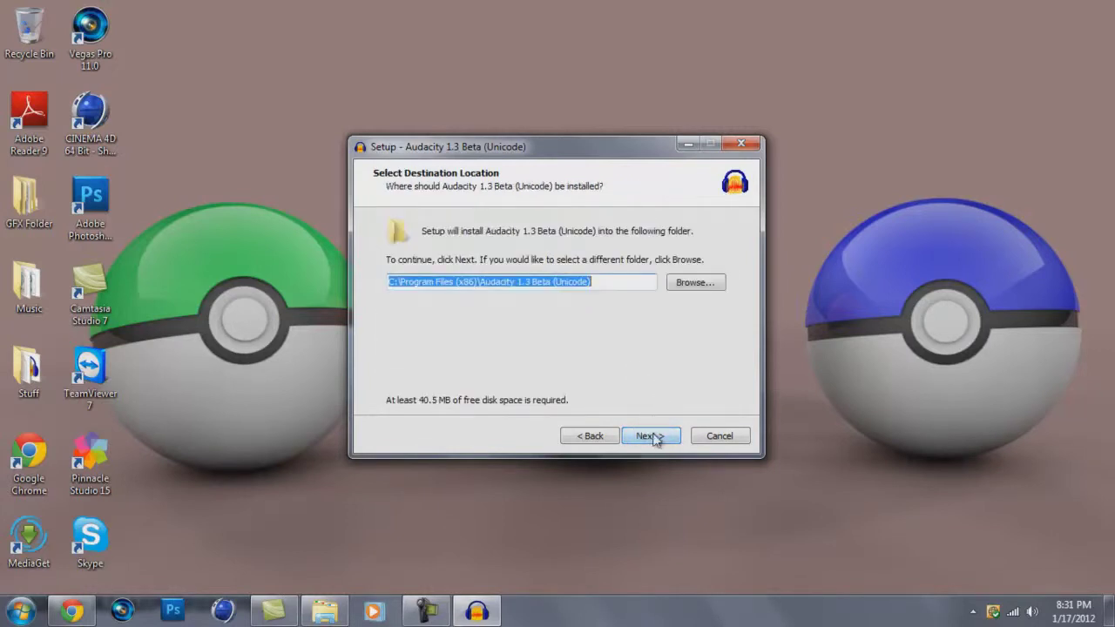
{"action": "left_click", "coordinate": [654, 438]}
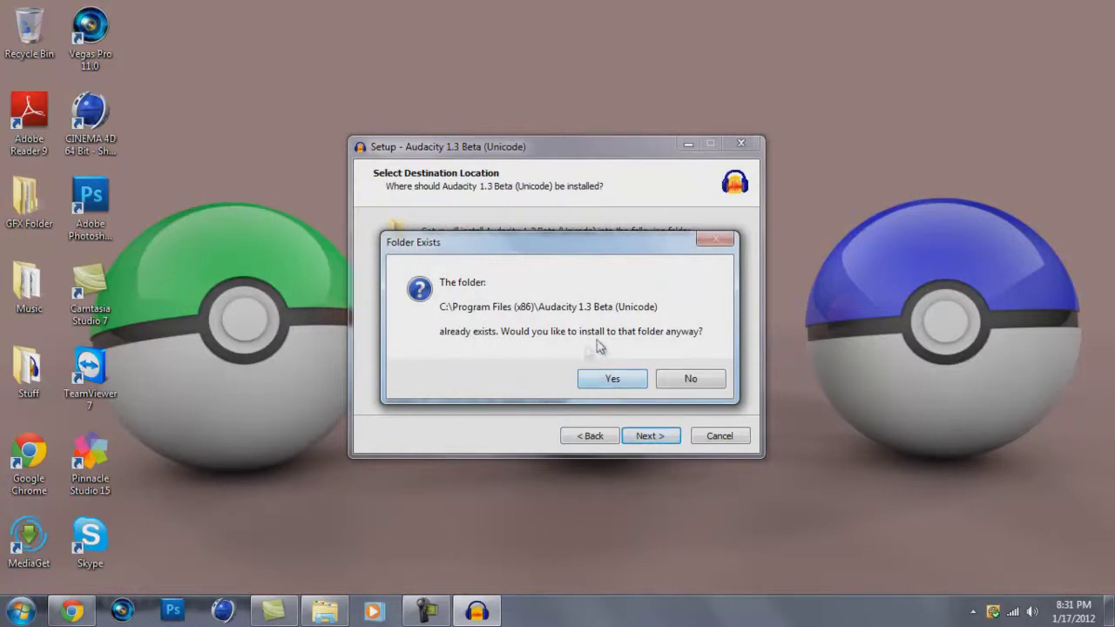
{"action": "left_click", "coordinate": [626, 385]}
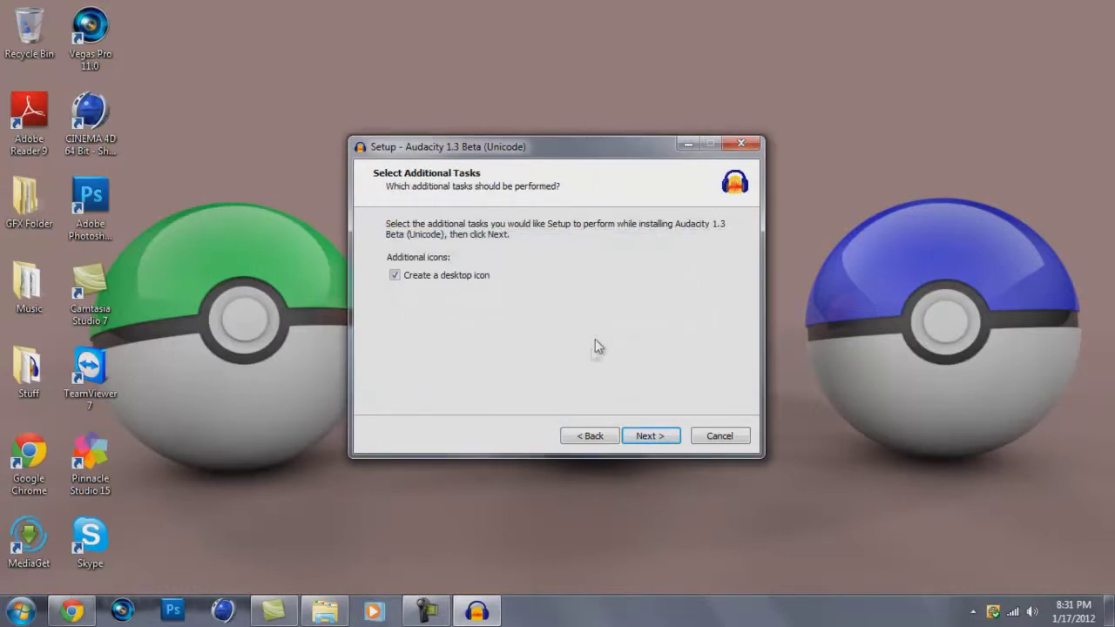
{"action": "left_click", "coordinate": [662, 438]}
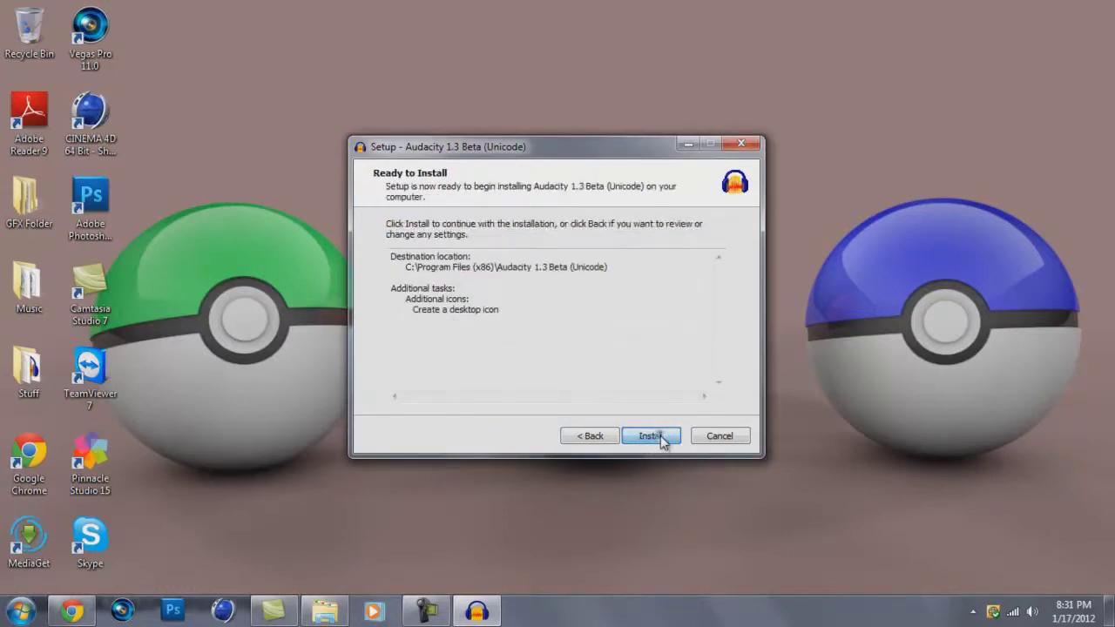
{"action": "left_click", "coordinate": [662, 438]}
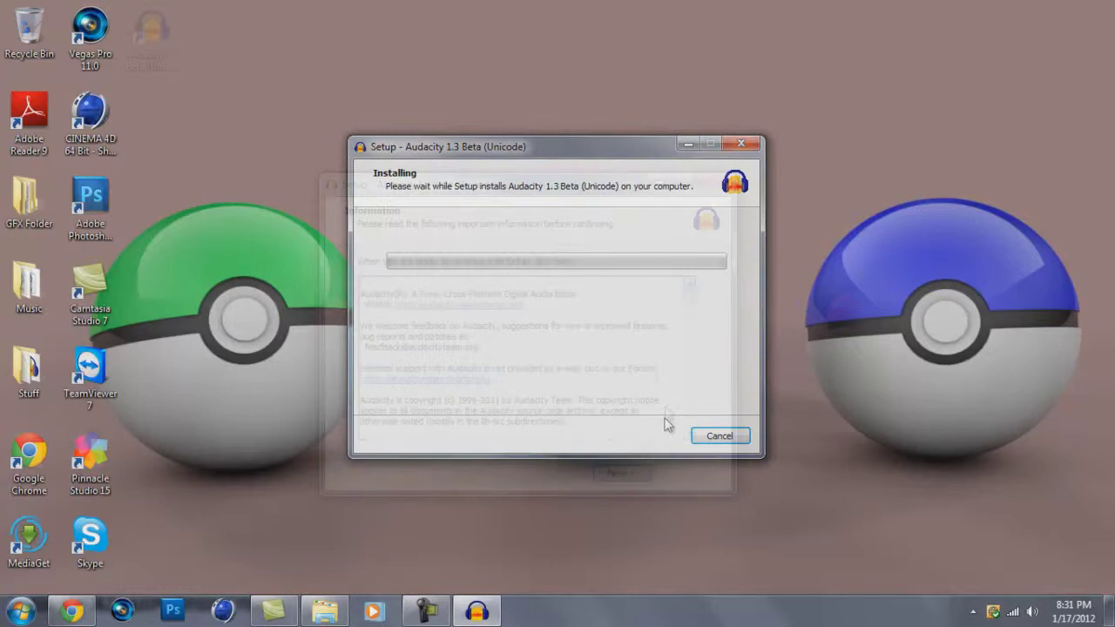
{"action": "left_click", "coordinate": [618, 474]}
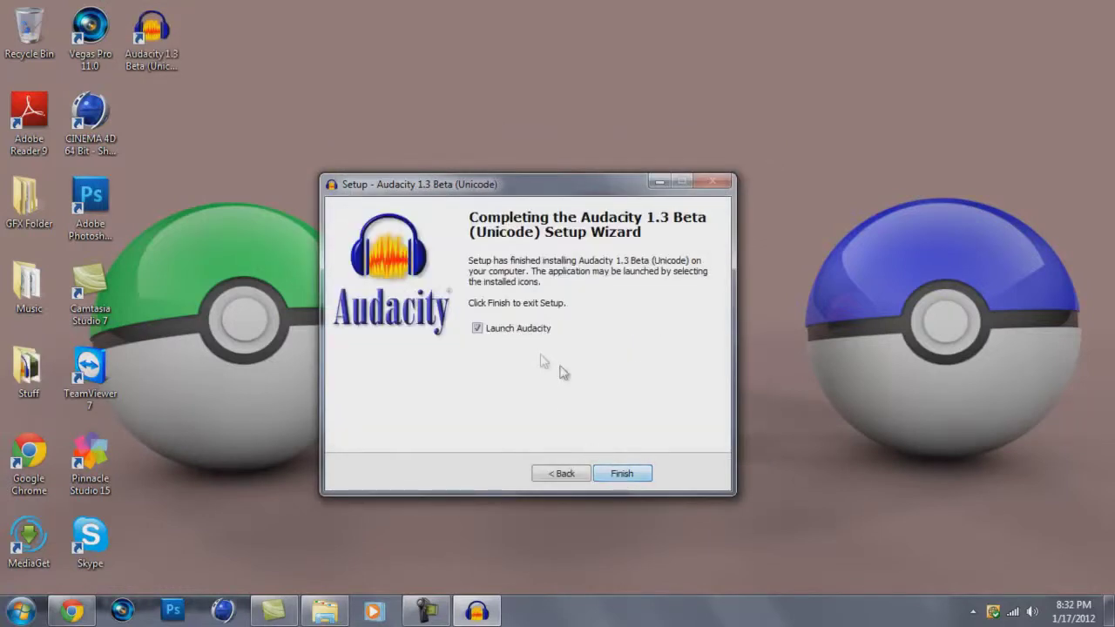
{"action": "left_click", "coordinate": [618, 473]}
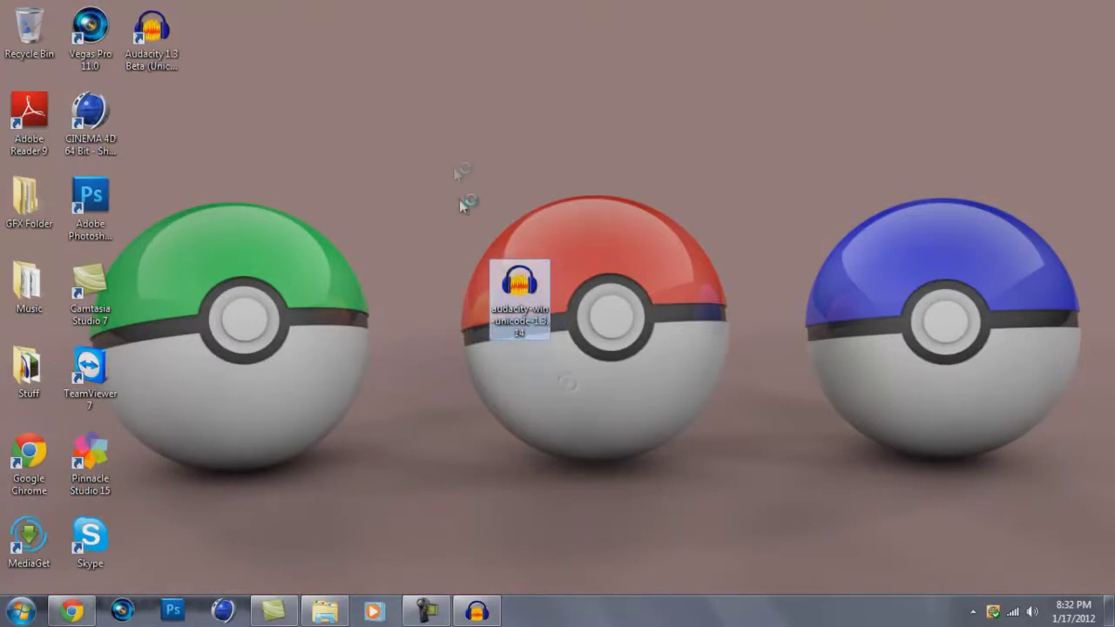
{"action": "left_click_drag", "start_coordinate": [531, 318], "coordinate": [28, 30]}
{"action": "left_click_drag", "start_coordinate": [150, 35], "coordinate": [581, 370]}
{"action": "double_click", "coordinate": [582, 383]}
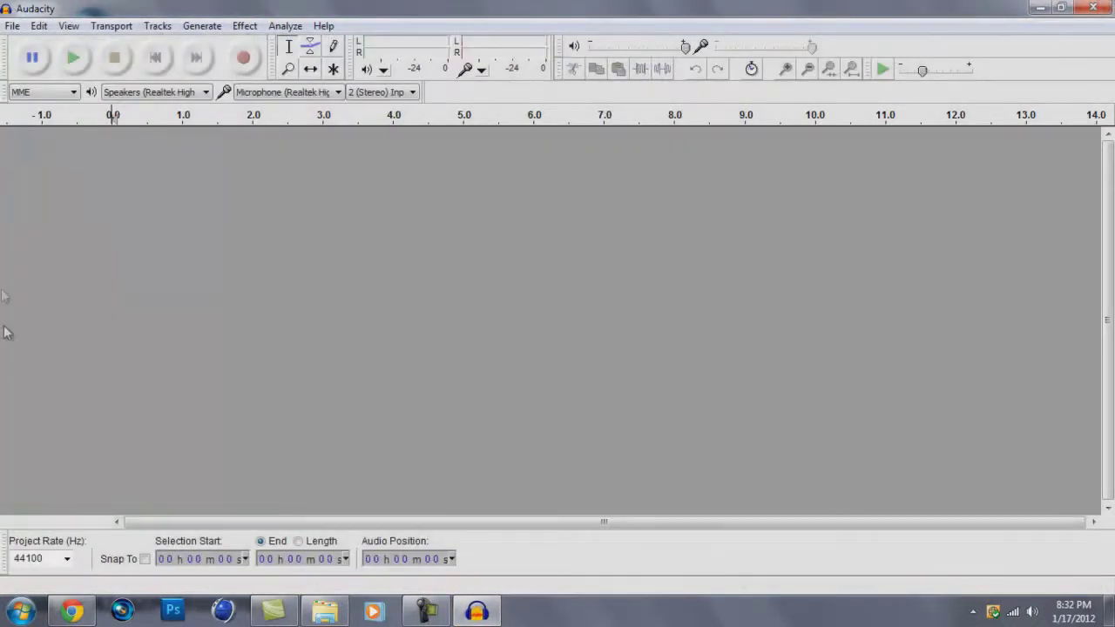
{"action": "left_click", "coordinate": [11, 26]}
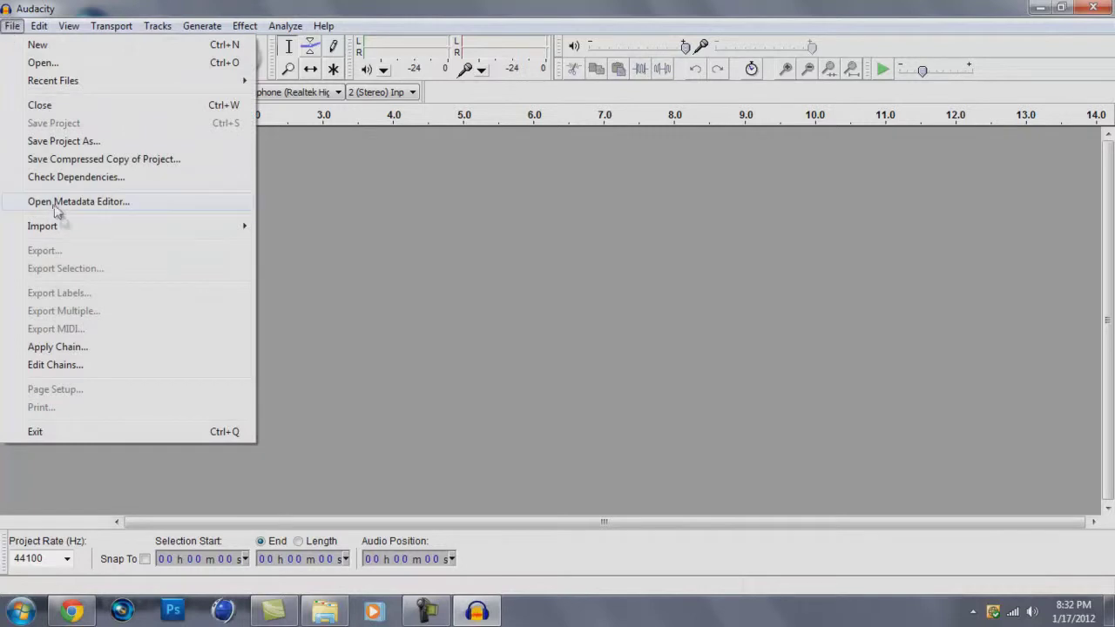
{"action": "mouse_move", "coordinate": [66, 229]}
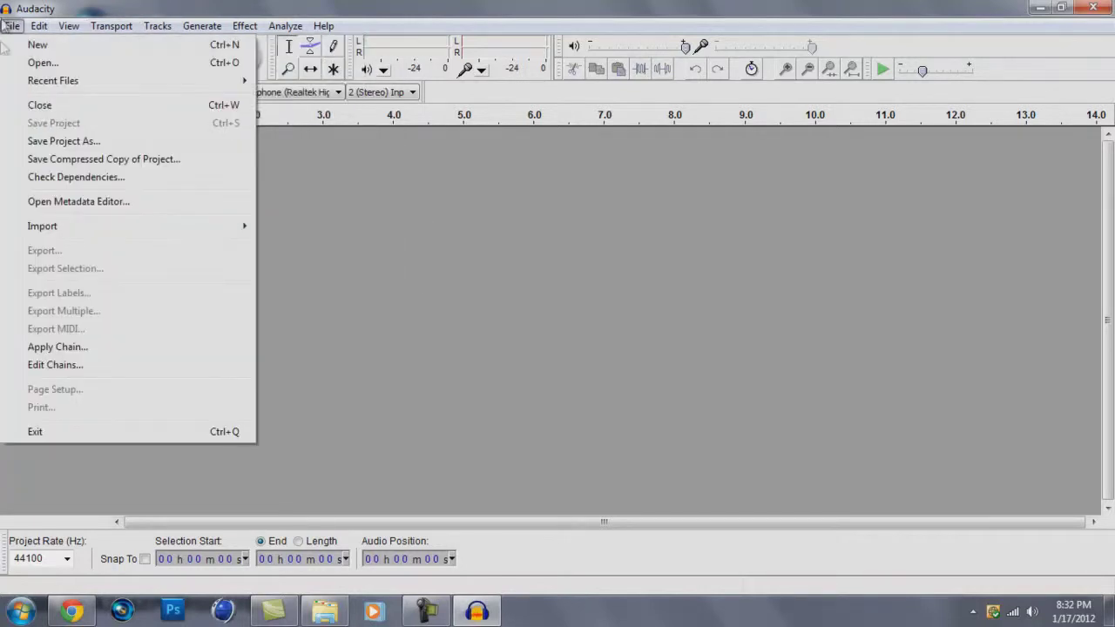
{"action": "left_click", "coordinate": [50, 68]}
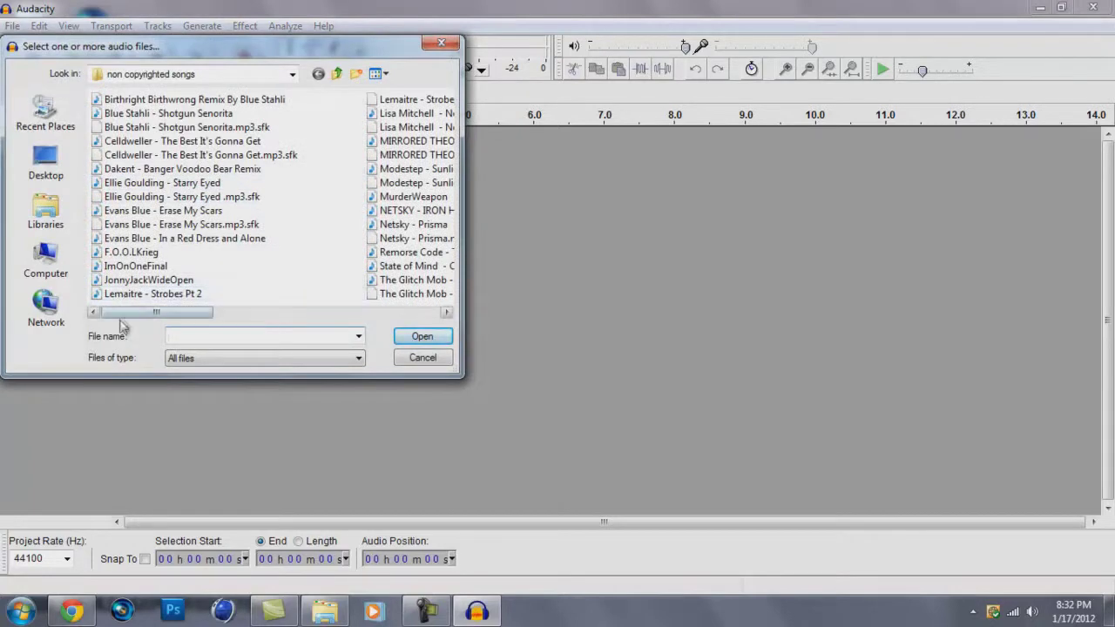
{"action": "mouse_move", "coordinate": [162, 313]}
{"action": "left_mouse_down"}
{"action": "mouse_move", "coordinate": [423, 312]}
{"action": "mouse_move", "coordinate": [172, 329]}
{"action": "left_mouse_up"}
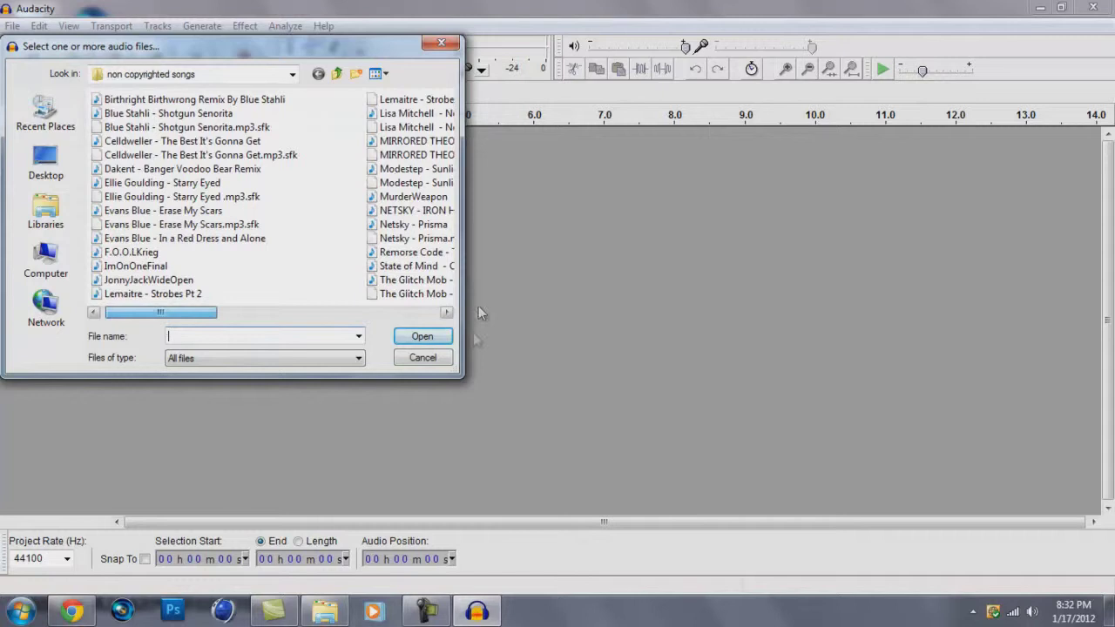
{"action": "left_click", "coordinate": [423, 357]}
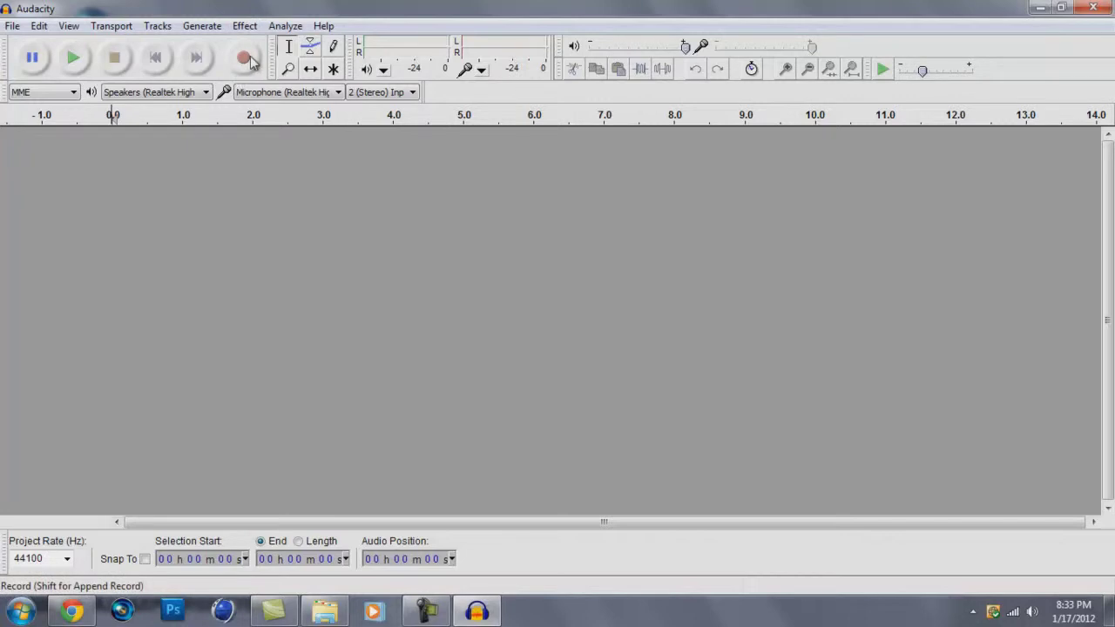
Step: Record a roughly 4.5-second stereo voice clip, play it back, and select the track
{"action": "left_click", "coordinate": [246, 58]}
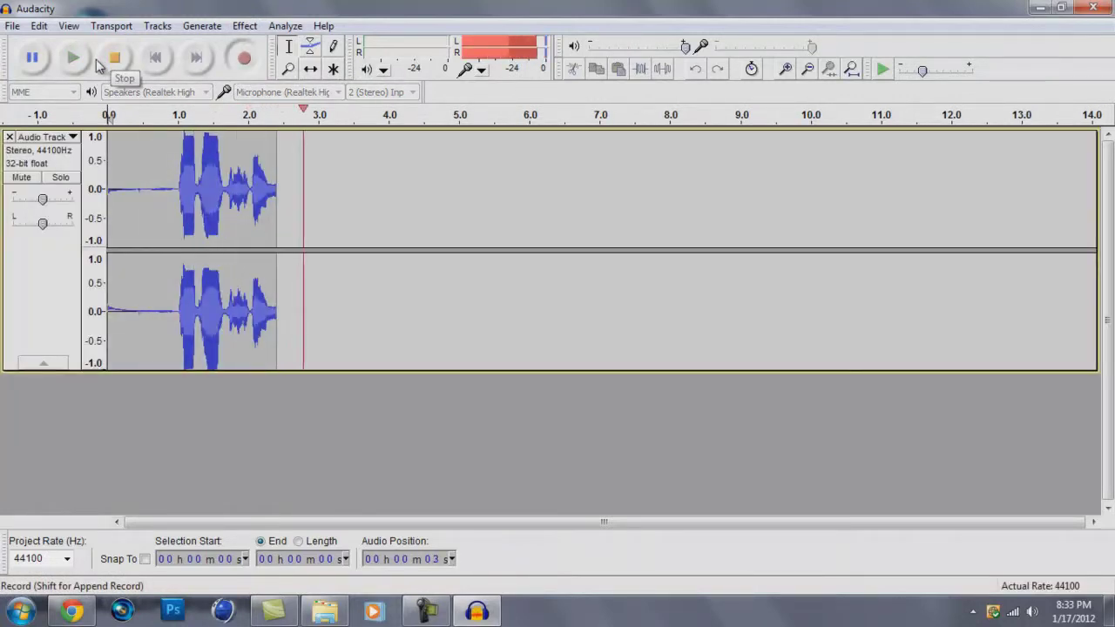
{"action": "left_click", "coordinate": [112, 58]}
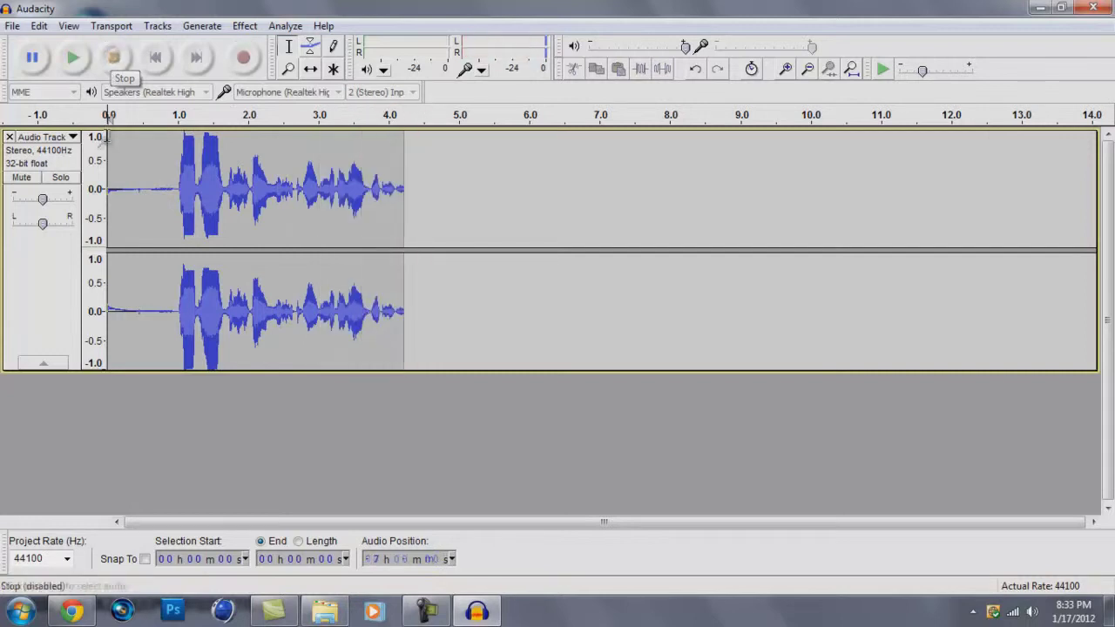
{"action": "left_click", "coordinate": [75, 66]}
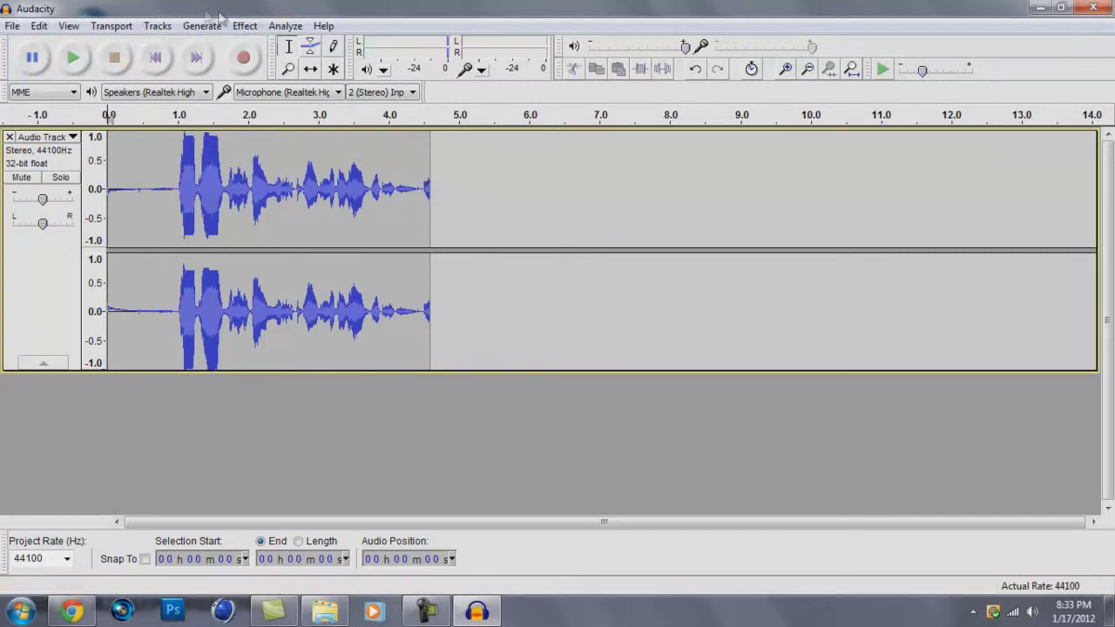
{"action": "left_click", "coordinate": [54, 299]}
Step: Apply Change Pitch of +6.19 semitones (C#/Db to G) to the clip and play it
{"action": "left_click", "coordinate": [245, 26]}
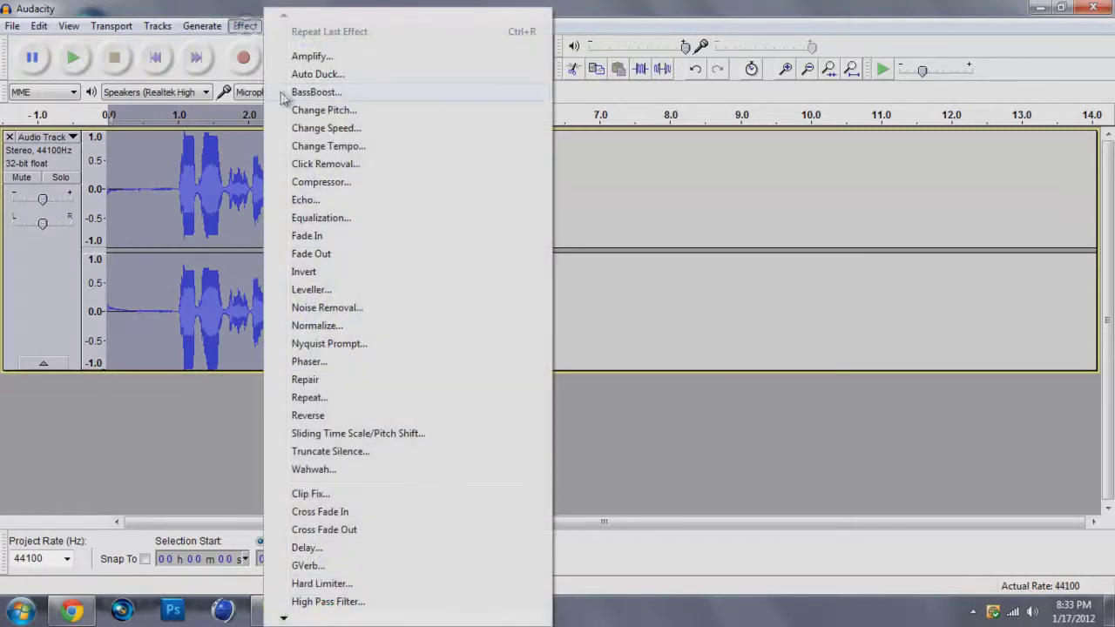
{"action": "left_click", "coordinate": [324, 111]}
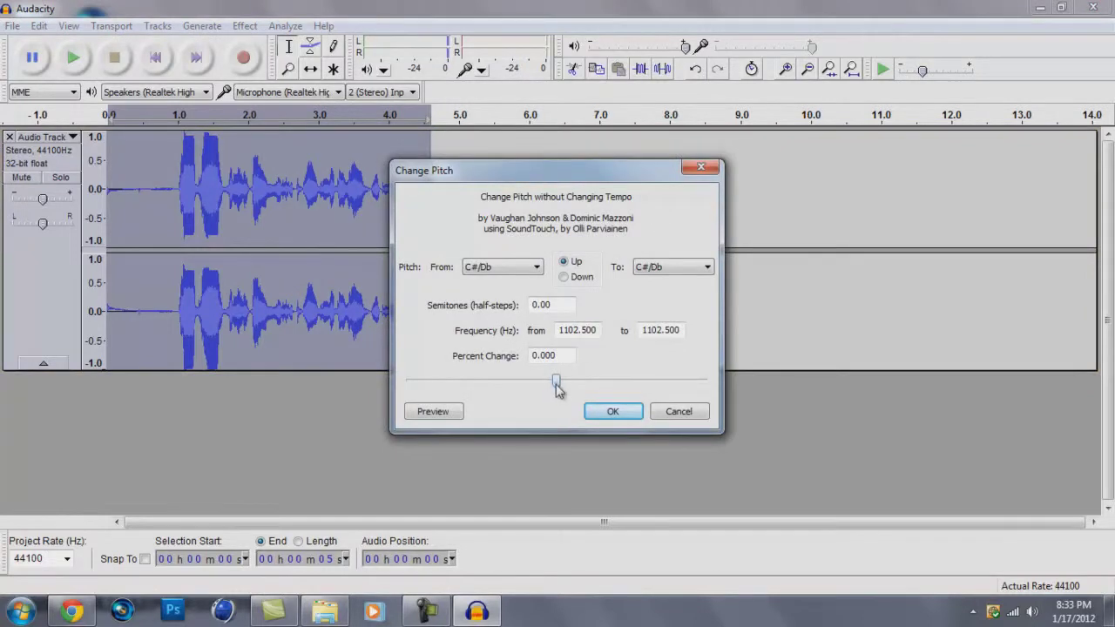
{"action": "left_click_drag", "start_coordinate": [556, 383], "coordinate": [584, 389]}
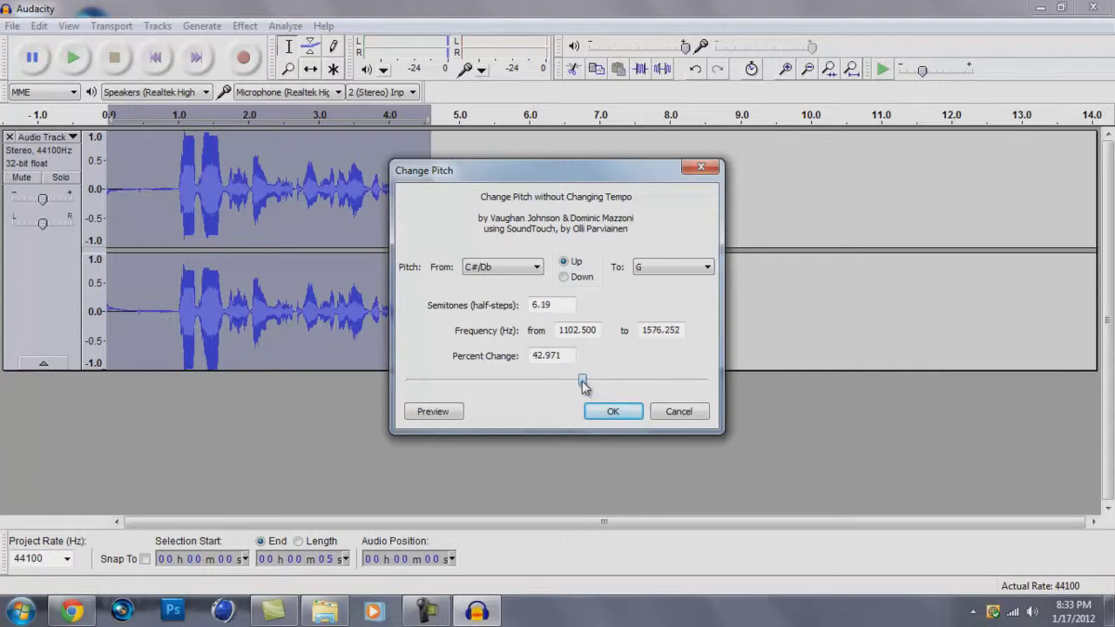
{"action": "left_click_drag", "start_coordinate": [583, 386], "coordinate": [583, 386]}
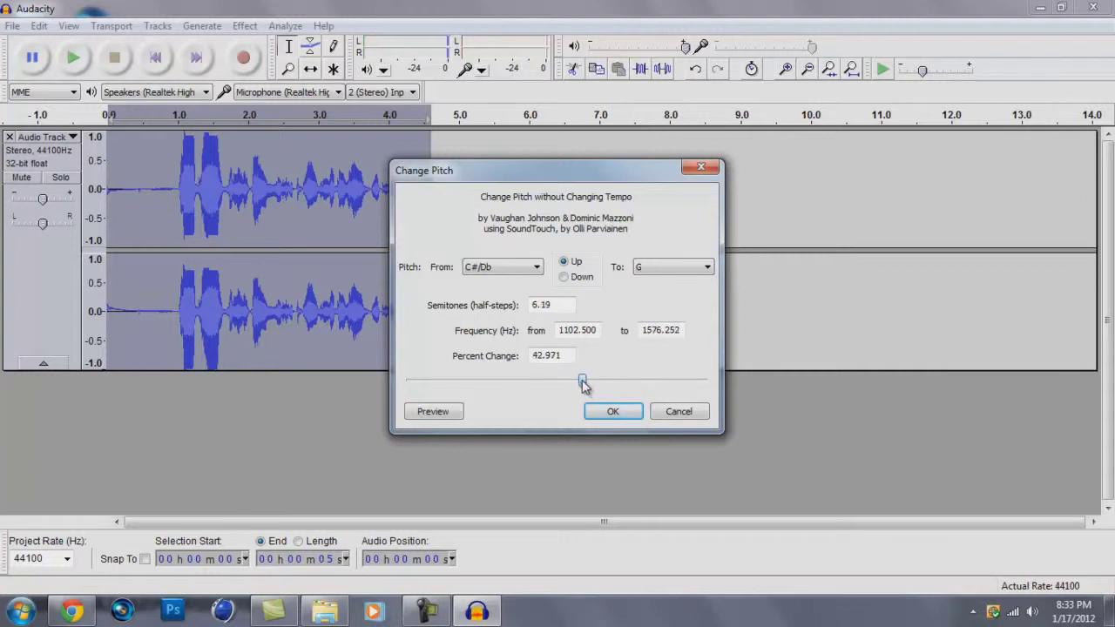
{"action": "left_click", "coordinate": [609, 415]}
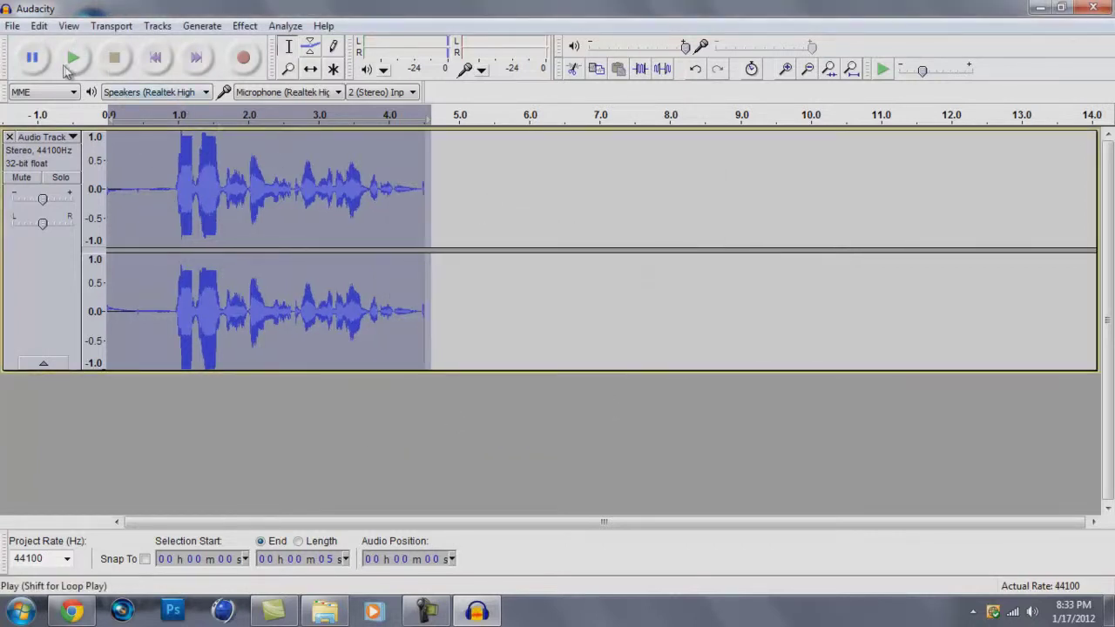
{"action": "left_click", "coordinate": [72, 59]}
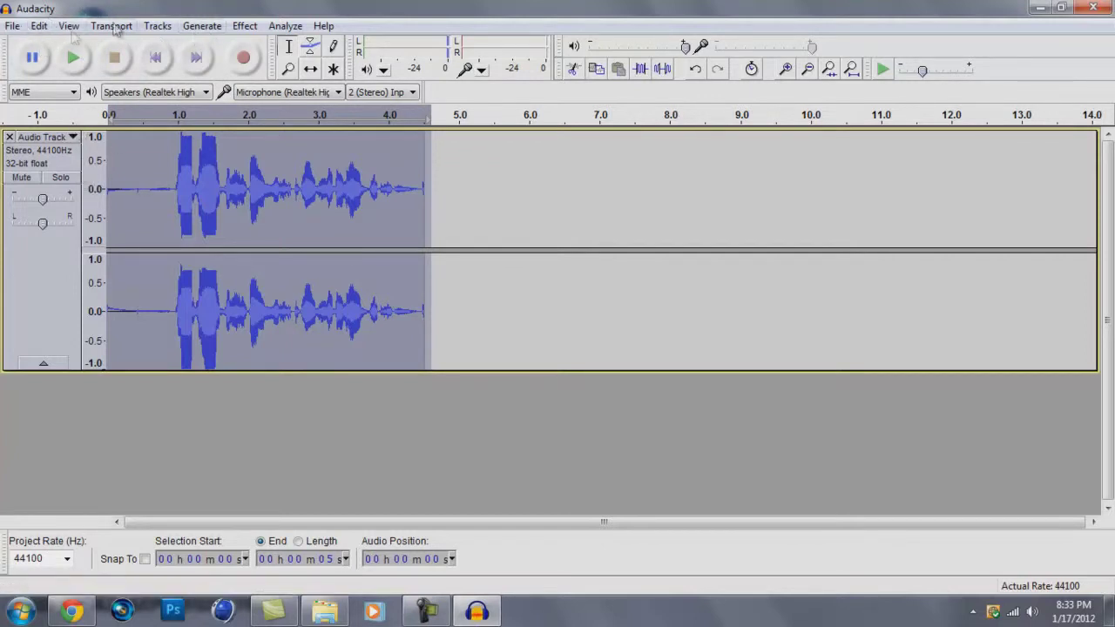
Step: Undo the pitch change, then run Change Pitch with a zero-semitone shift
{"action": "left_click", "coordinate": [39, 26]}
{"action": "left_click", "coordinate": [58, 45]}
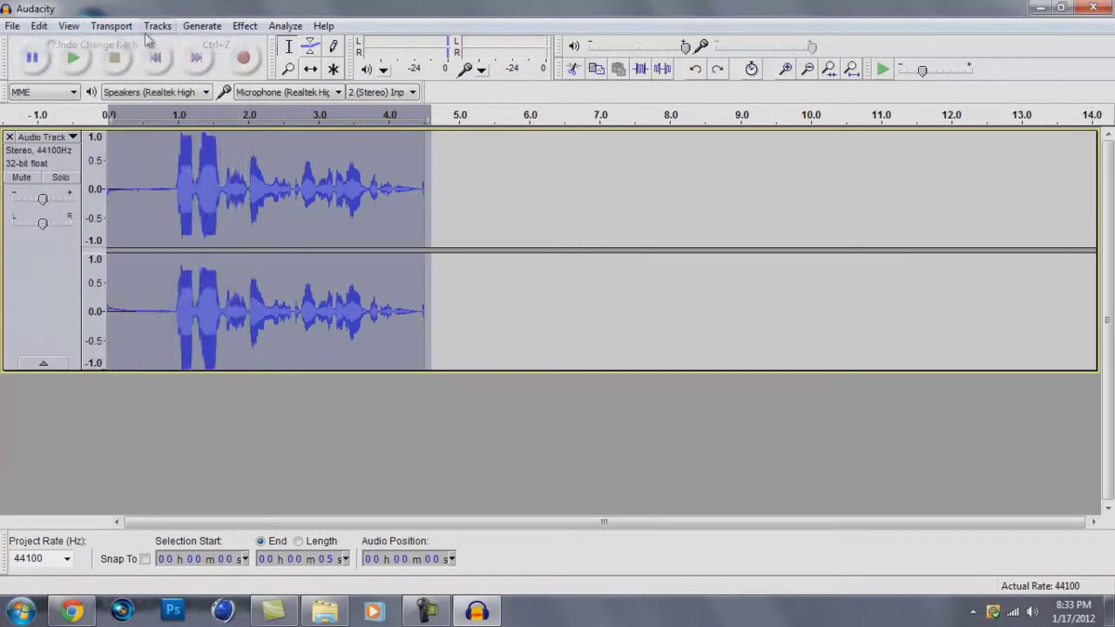
{"action": "left_click", "coordinate": [39, 29]}
{"action": "mouse_move", "coordinate": [242, 28]}
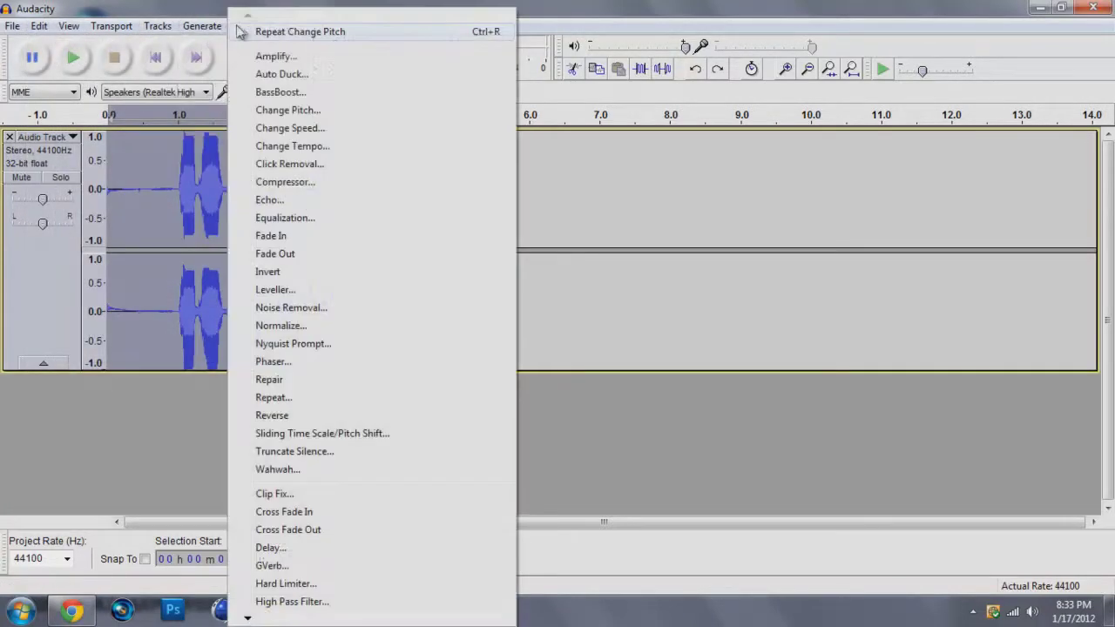
{"action": "left_click", "coordinate": [287, 110]}
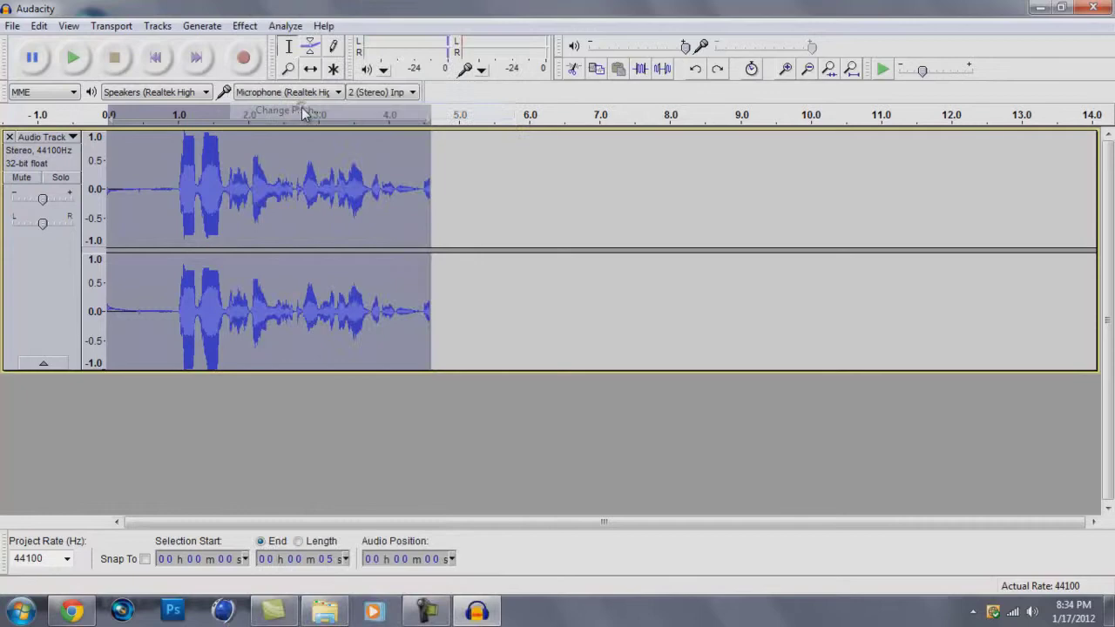
{"action": "left_click_drag", "start_coordinate": [573, 386], "coordinate": [558, 383]}
{"action": "left_click", "coordinate": [612, 412]}
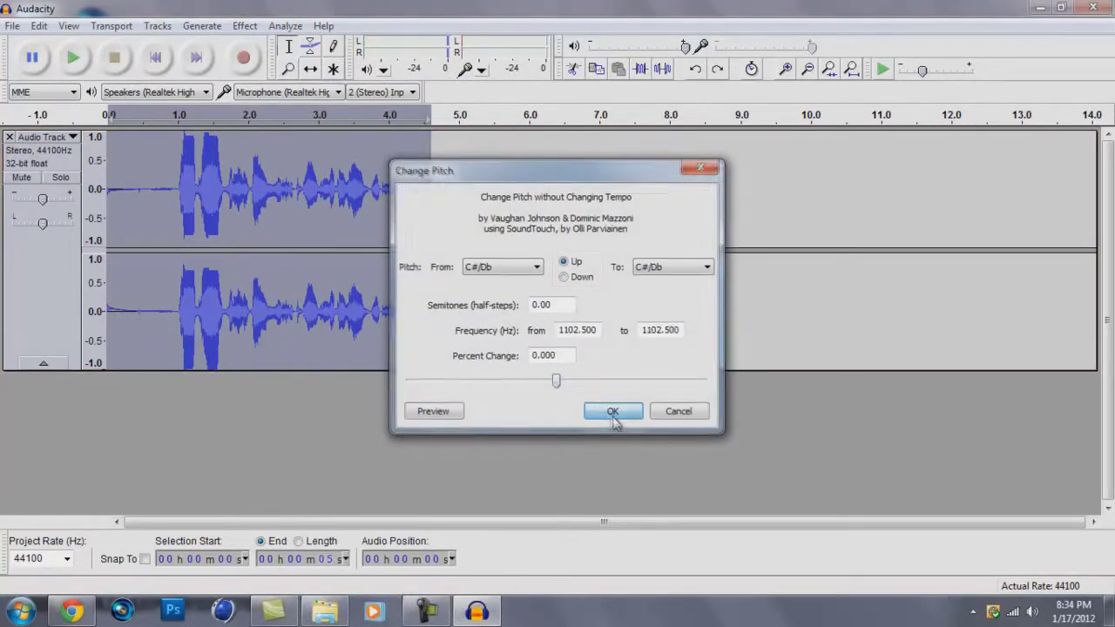
Step: Lower the clip's pitch by 6.42 semitones (−31%) with Change Pitch
{"action": "left_click", "coordinate": [247, 25]}
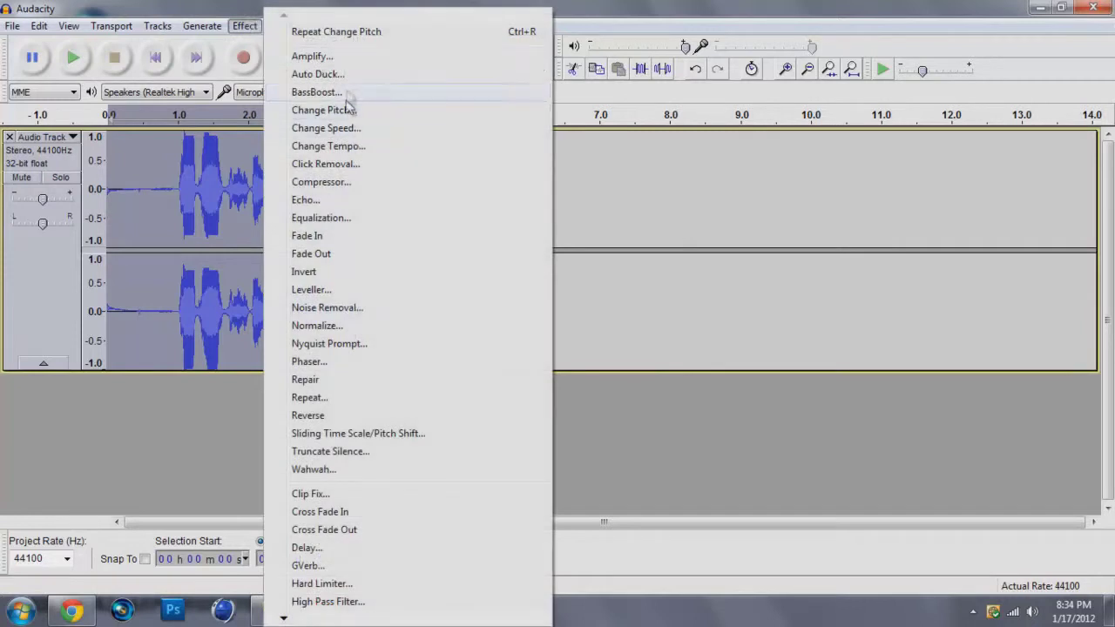
{"action": "left_click", "coordinate": [348, 111]}
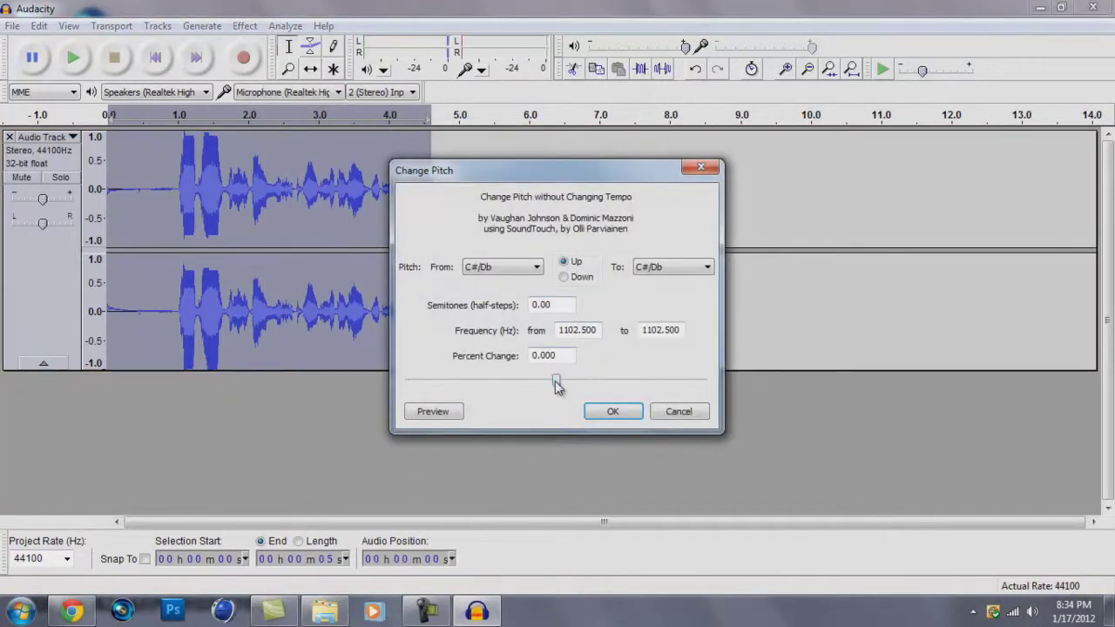
{"action": "left_click_drag", "start_coordinate": [558, 386], "coordinate": [510, 382]}
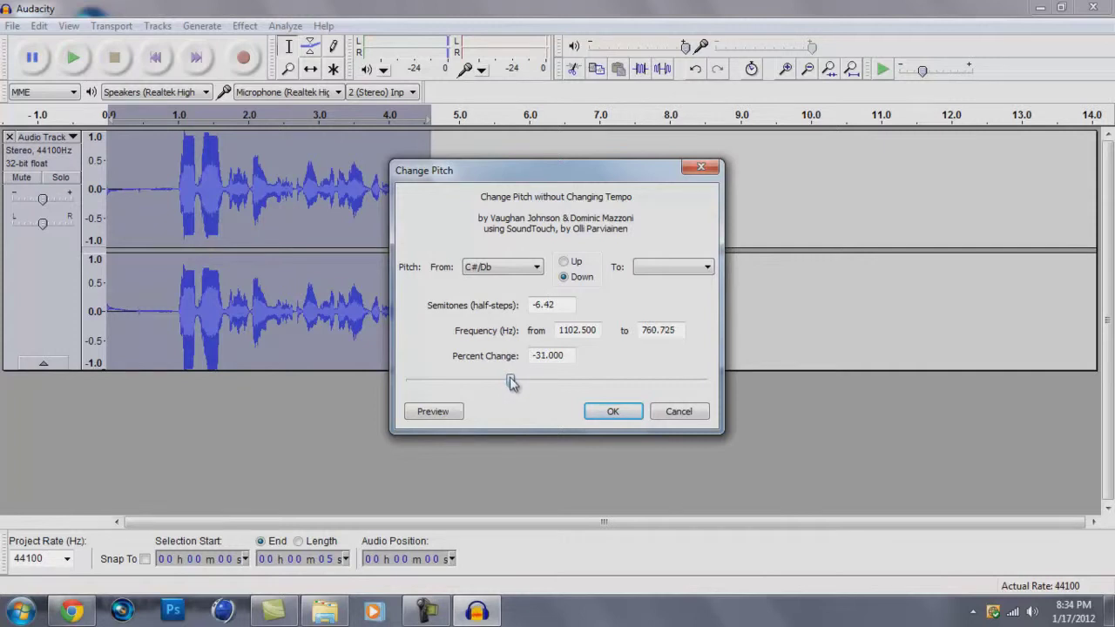
{"action": "left_click", "coordinate": [612, 411]}
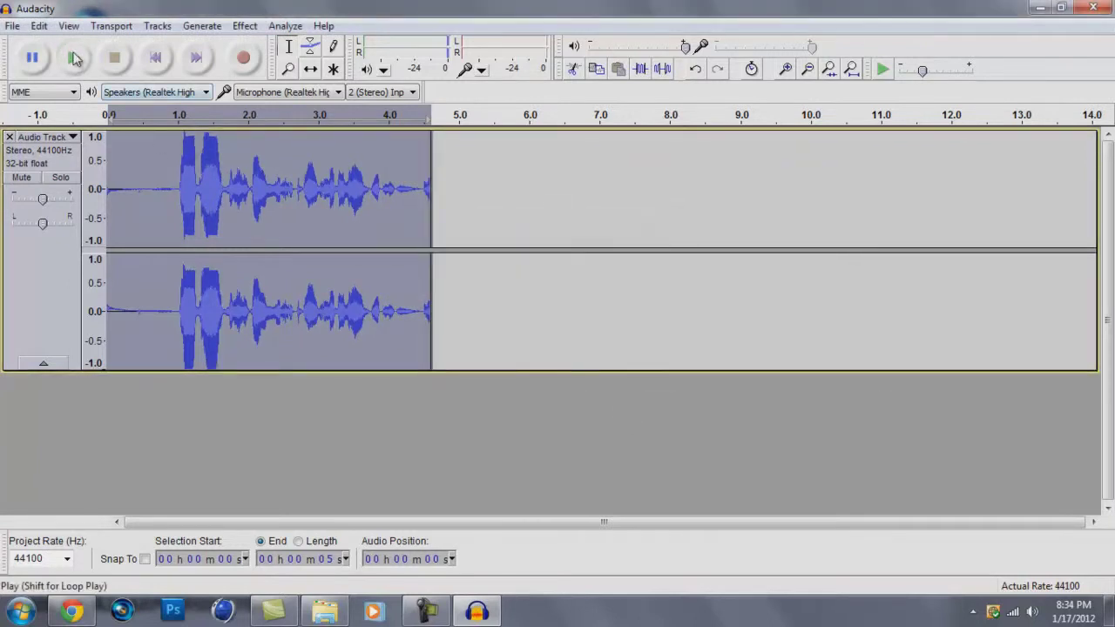
{"action": "left_click", "coordinate": [73, 58]}
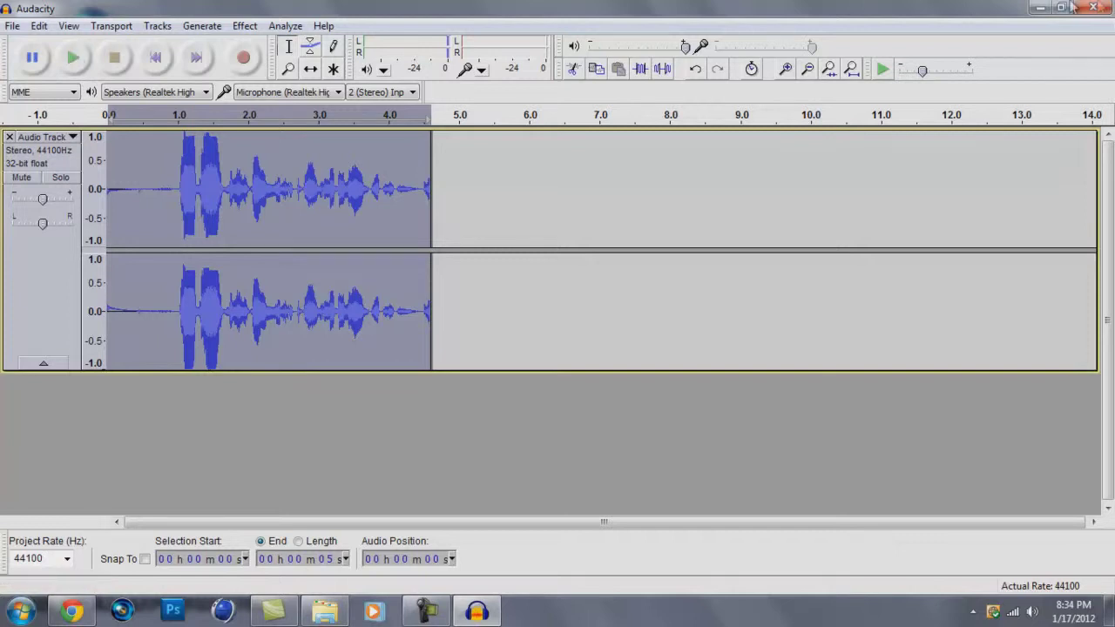
Step: Import the Modestep - Sunlight MP3 through File > Import > Audio as a second track
{"action": "left_click", "coordinate": [375, 426]}
{"action": "left_click", "coordinate": [11, 26]}
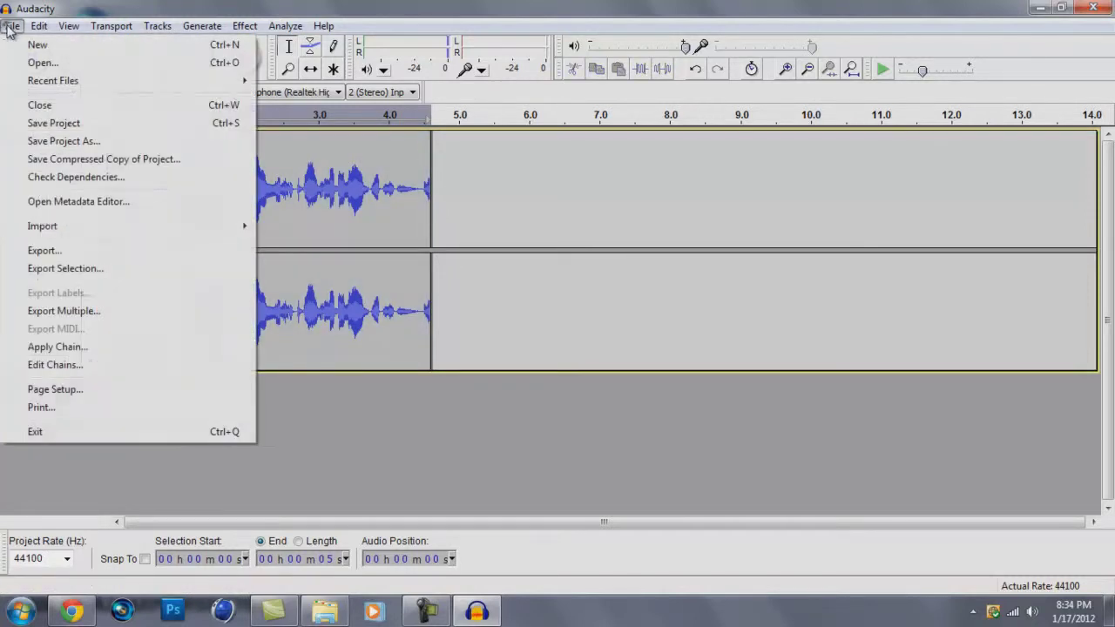
{"action": "mouse_move", "coordinate": [149, 231]}
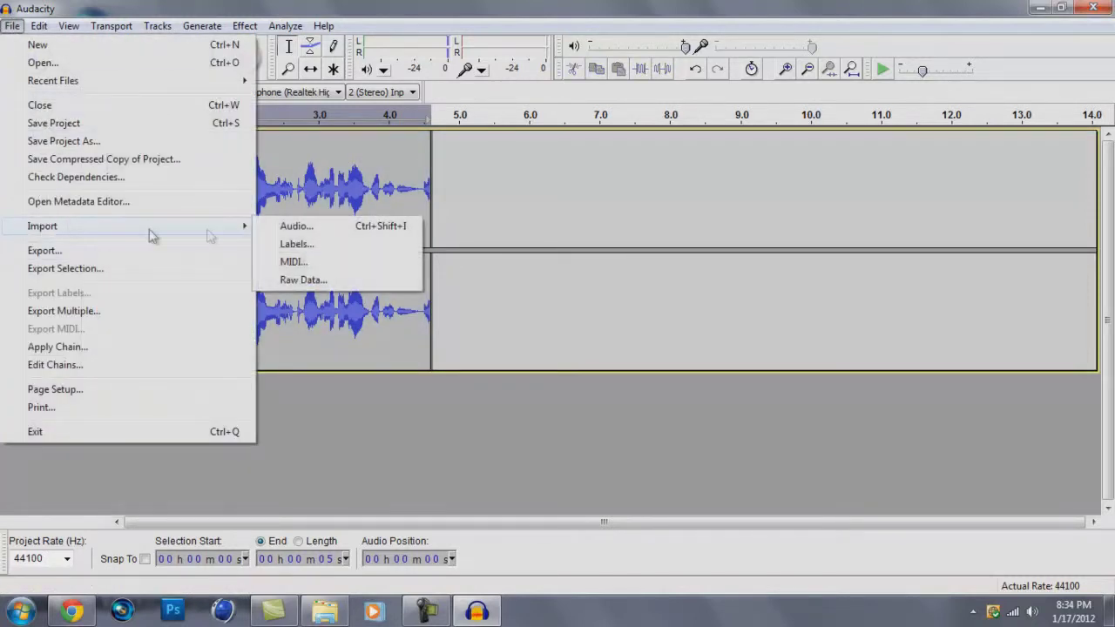
{"action": "left_click", "coordinate": [300, 231]}
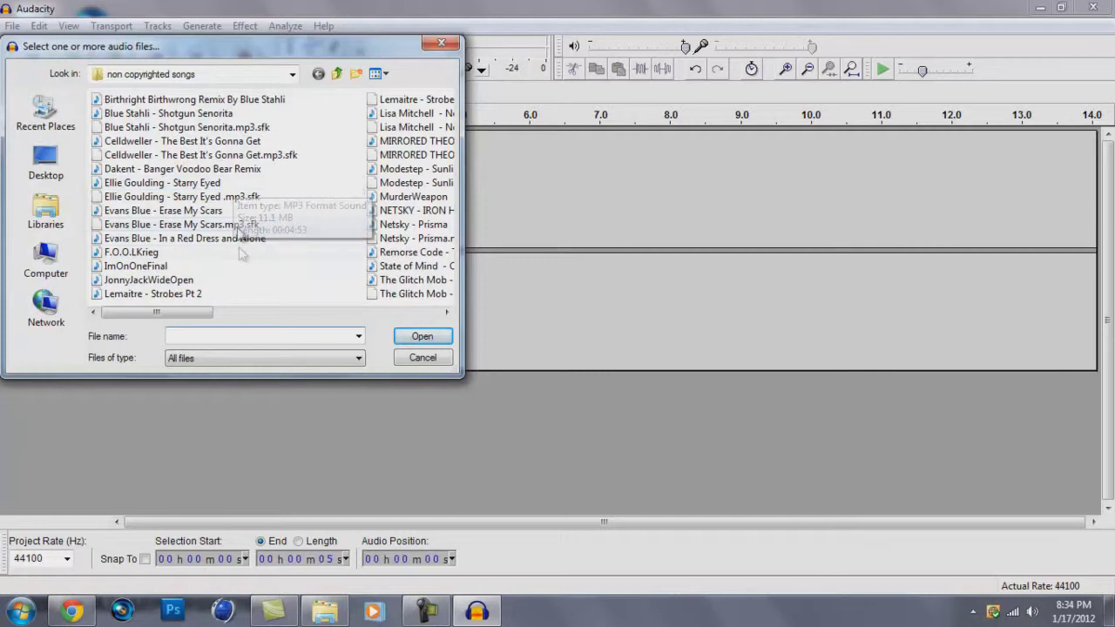
{"action": "left_click_drag", "start_coordinate": [188, 315], "coordinate": [297, 316]}
{"action": "left_click", "coordinate": [178, 169]}
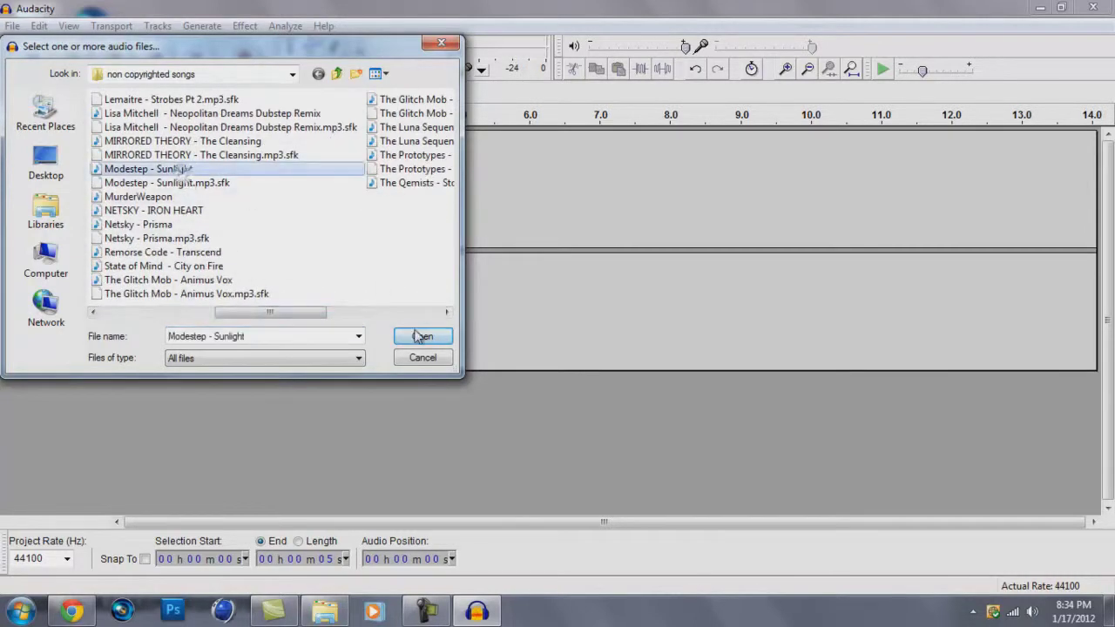
{"action": "left_click", "coordinate": [422, 337]}
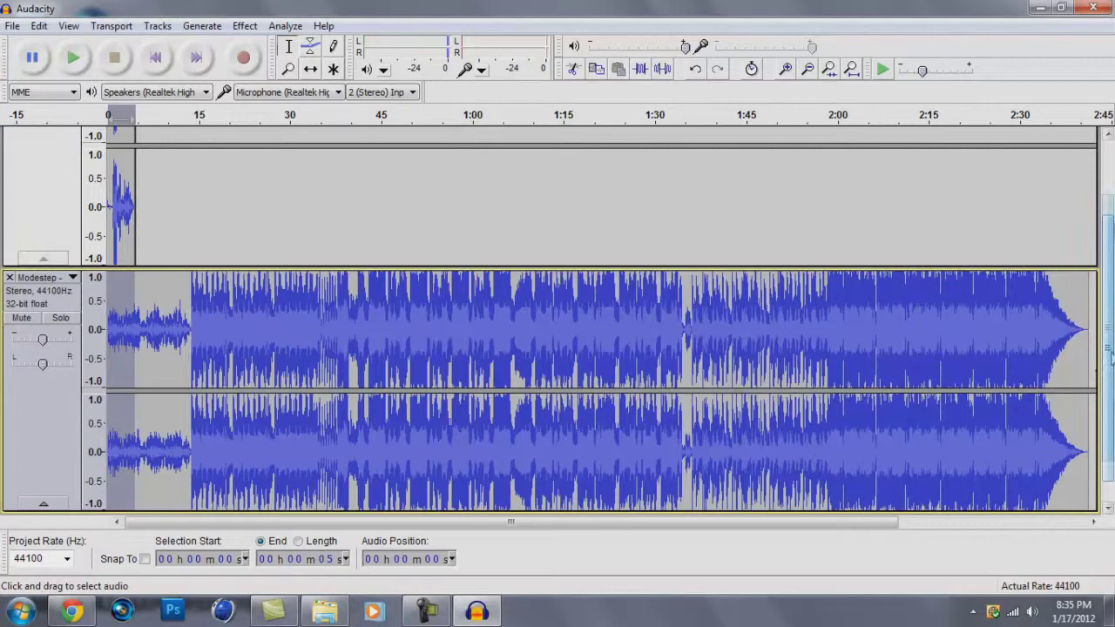
{"action": "left_click", "coordinate": [1112, 205]}
{"action": "scroll", "coordinate": [1111, 318], "scroll_direction": "down", "scroll_amount": 3}
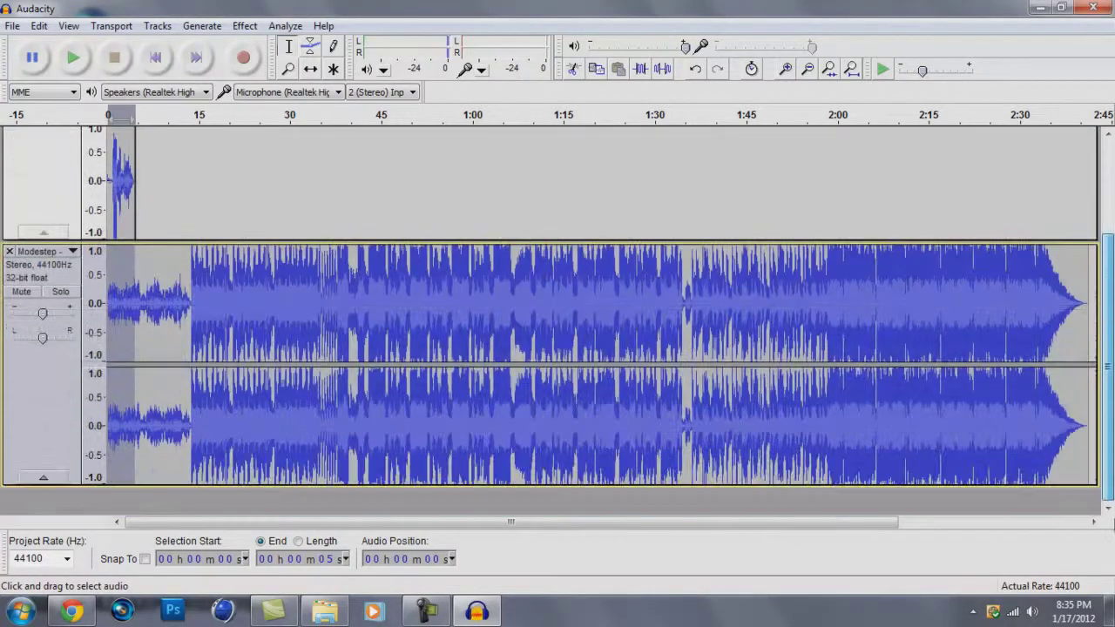
{"action": "scroll", "coordinate": [1108, 349], "scroll_direction": "up", "scroll_amount": 3}
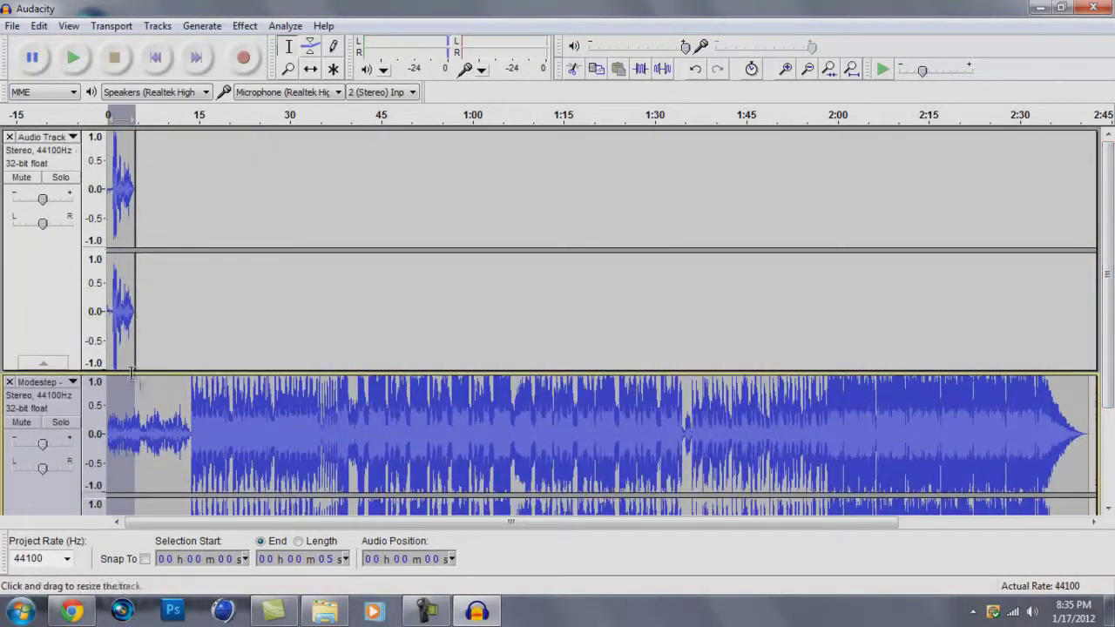
{"action": "left_click", "coordinate": [60, 309]}
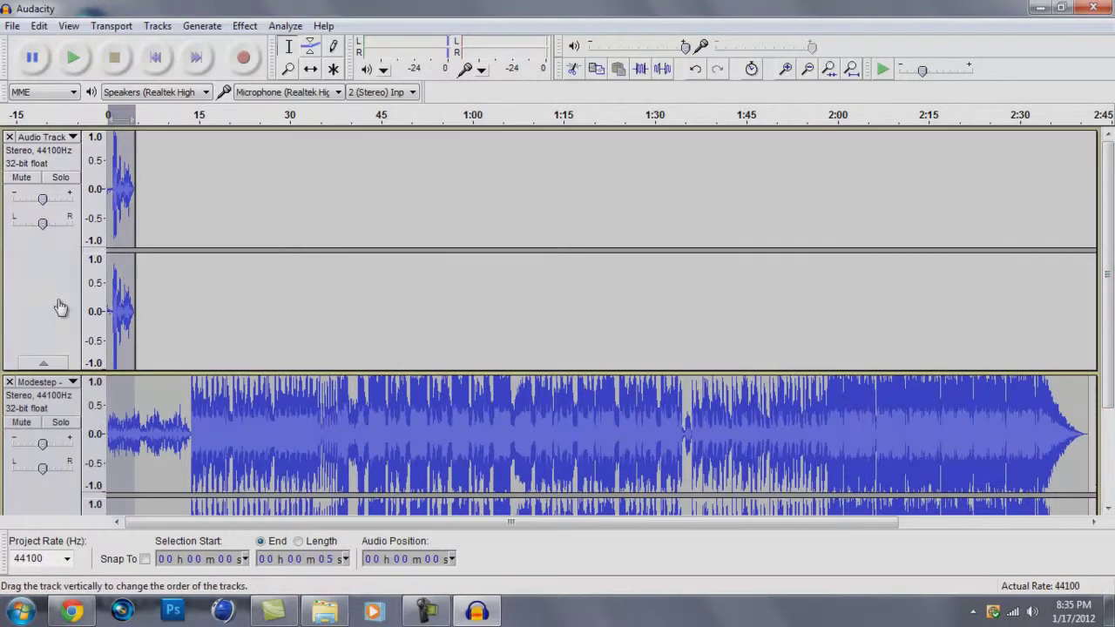
{"action": "left_click", "coordinate": [40, 501], "text": "shift"}
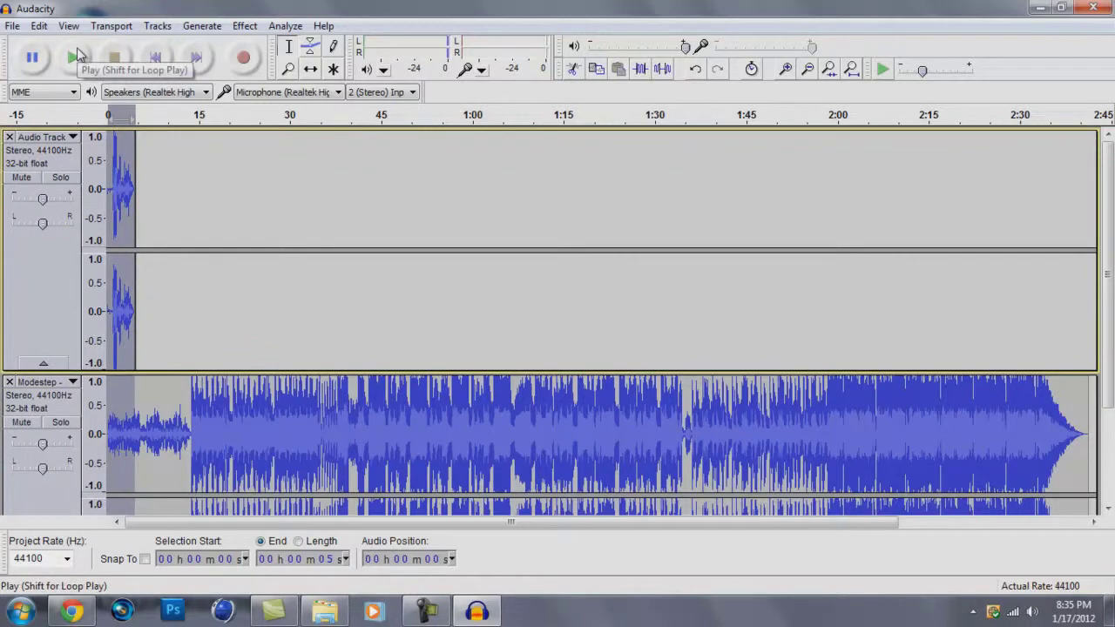
{"action": "left_click", "coordinate": [40, 488]}
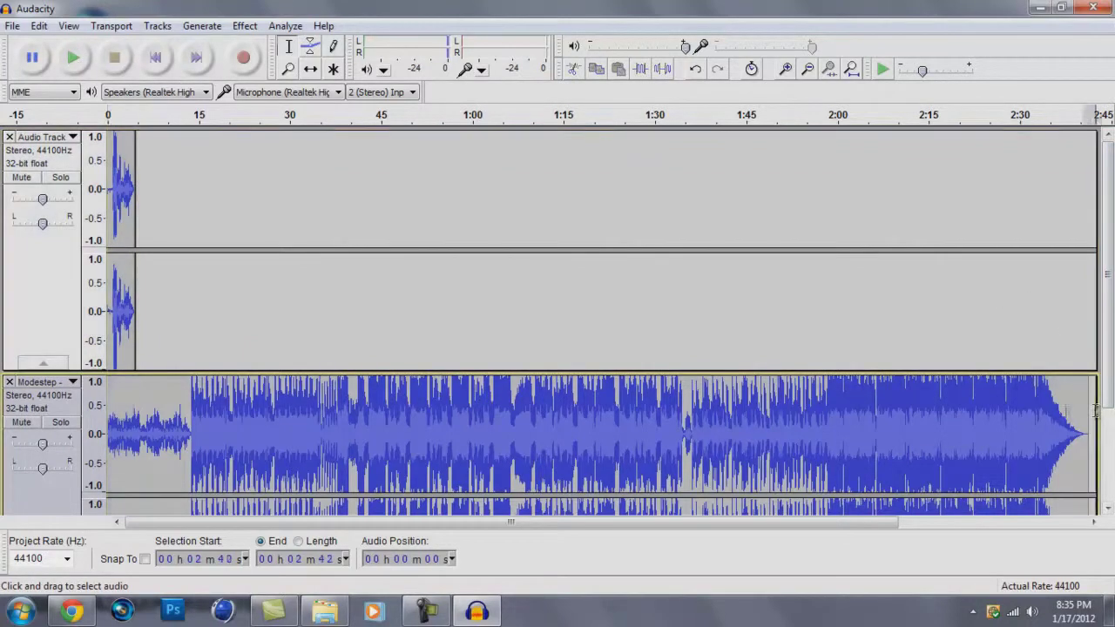
{"action": "left_click", "coordinate": [76, 58]}
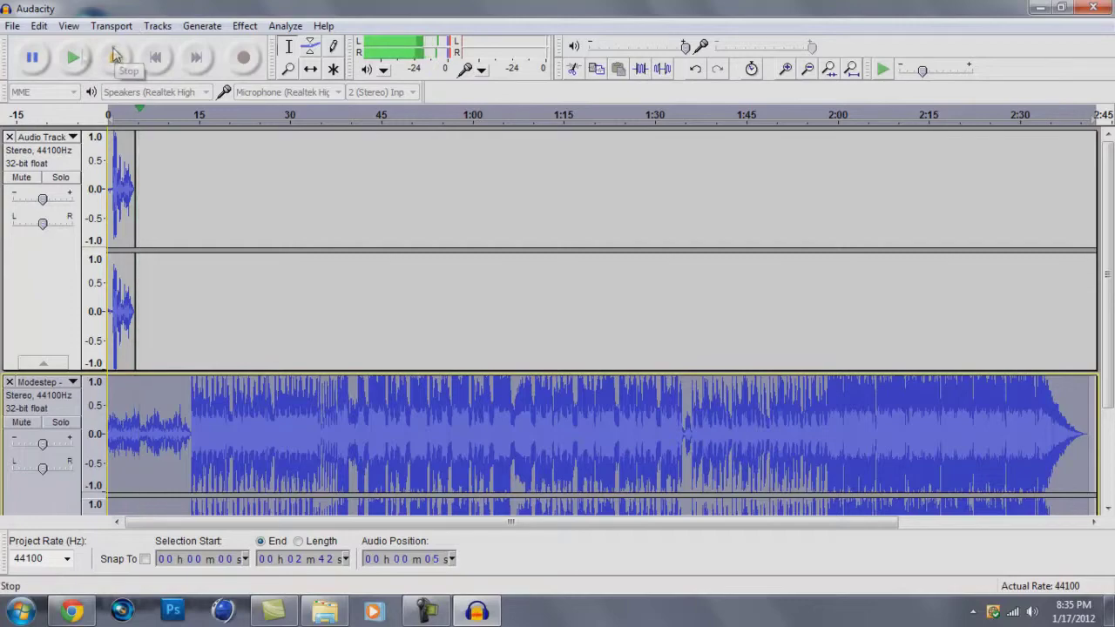
{"action": "left_click", "coordinate": [114, 58]}
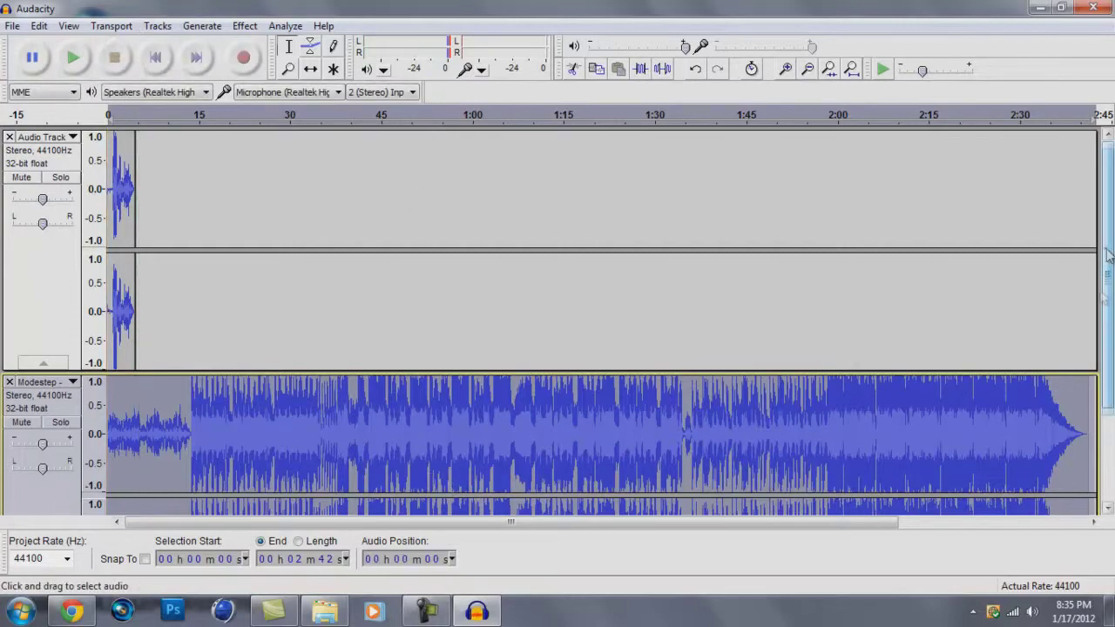
{"action": "scroll", "coordinate": [1109, 393], "scroll_direction": "down", "scroll_amount": 3}
{"action": "scroll", "coordinate": [1058, 212], "scroll_direction": "up", "scroll_amount": 3}
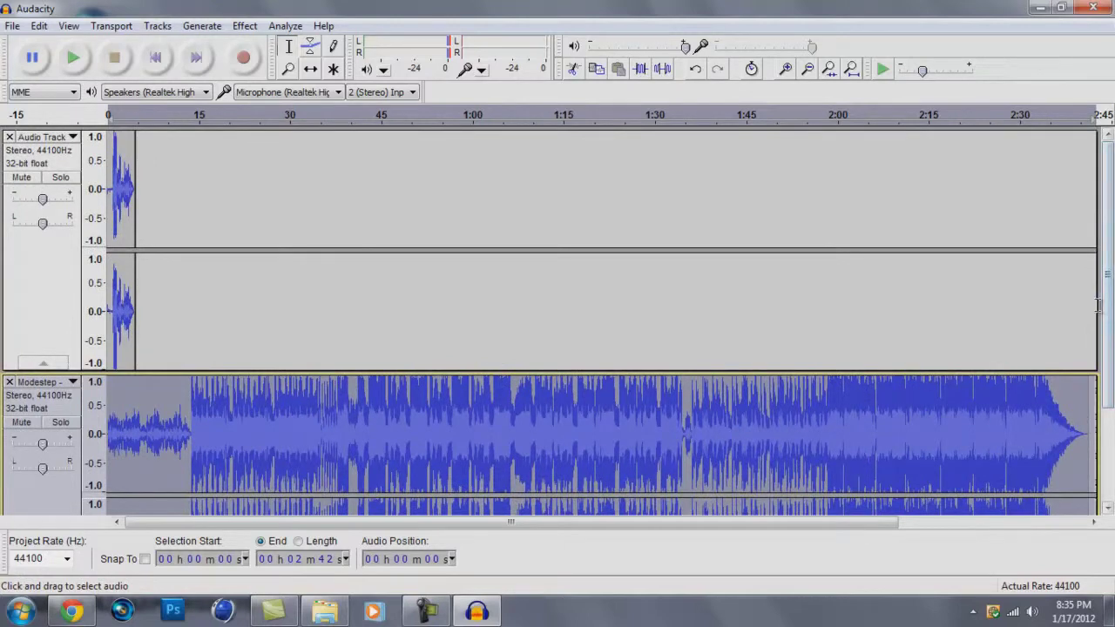
{"action": "left_click_drag", "start_coordinate": [1098, 305], "coordinate": [106, 305]}
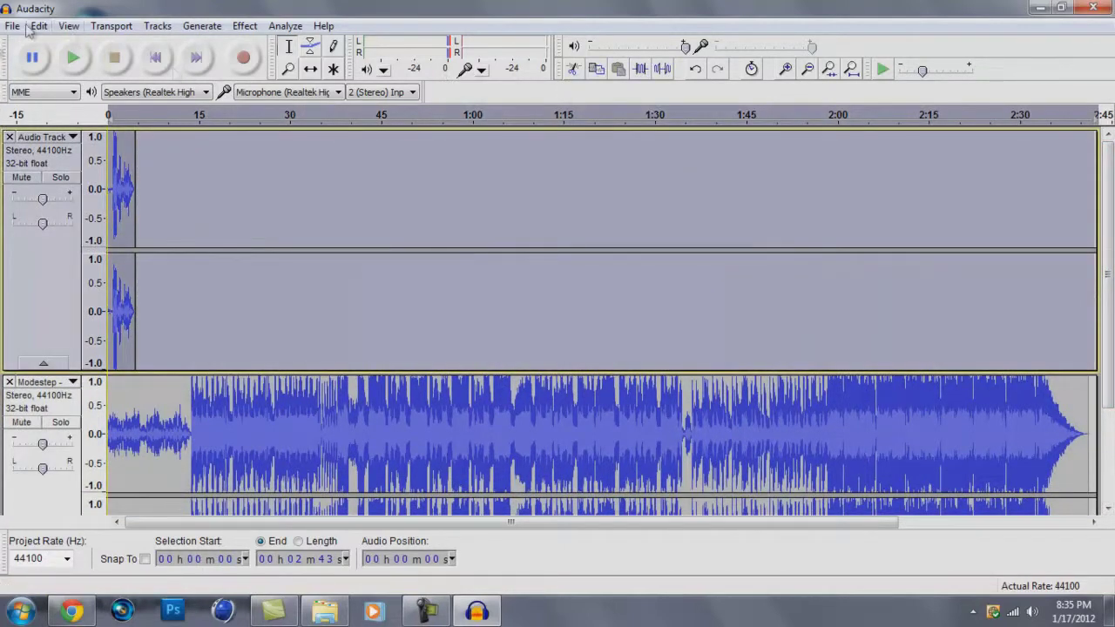
Step: Delete the voice and Modestep tracks, then exit Audacity choosing No to saving
{"action": "left_click", "coordinate": [8, 136]}
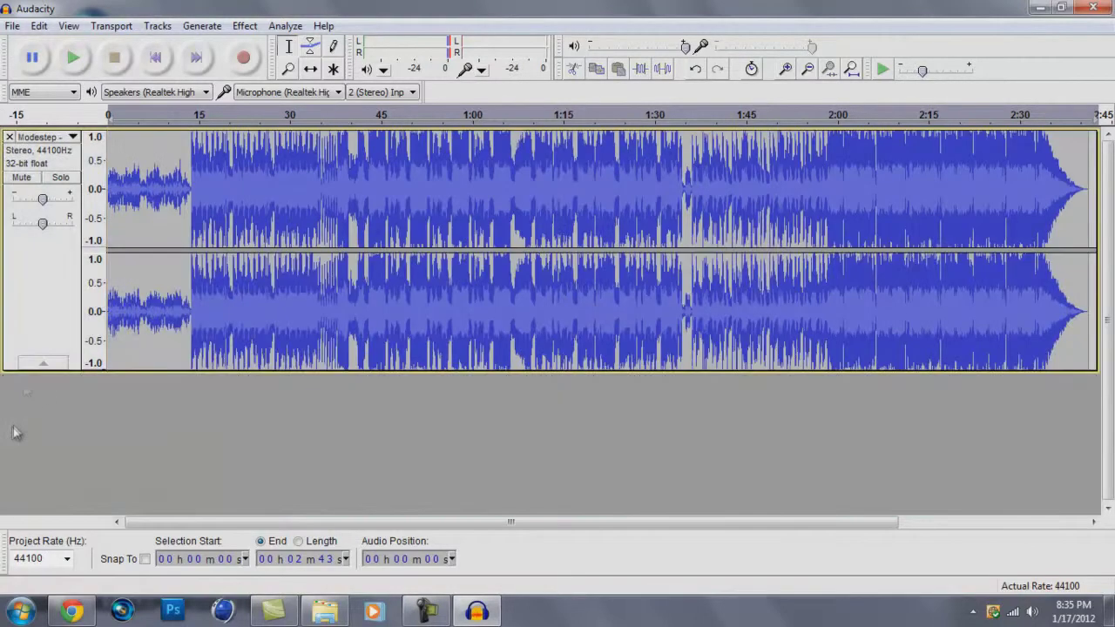
{"action": "left_click", "coordinate": [7, 137]}
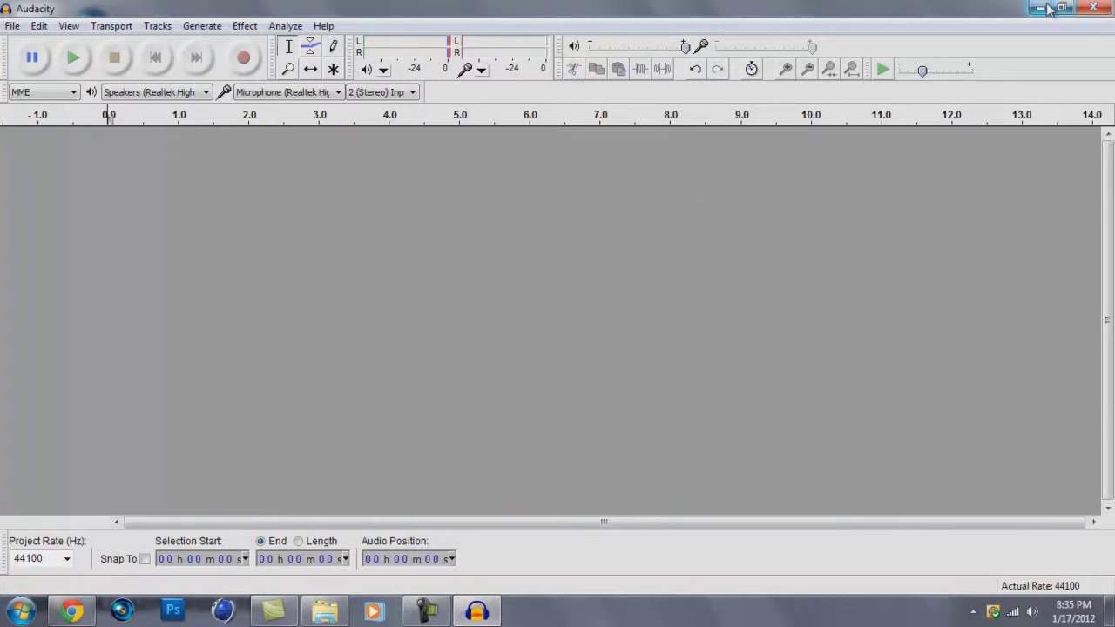
{"action": "left_click", "coordinate": [203, 27]}
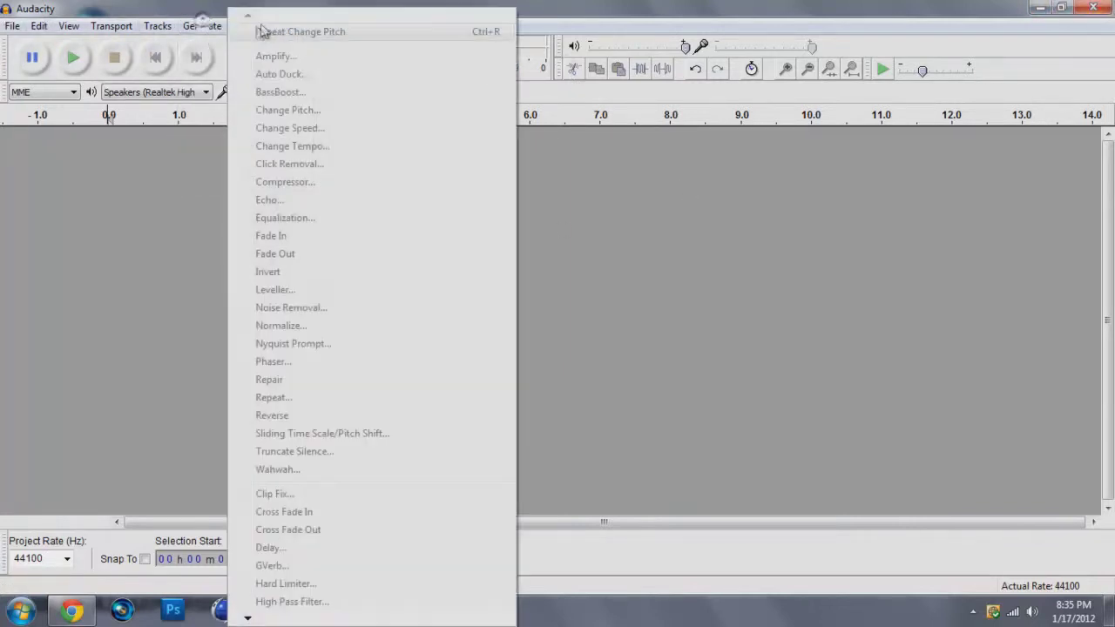
{"action": "mouse_move", "coordinate": [245, 26]}
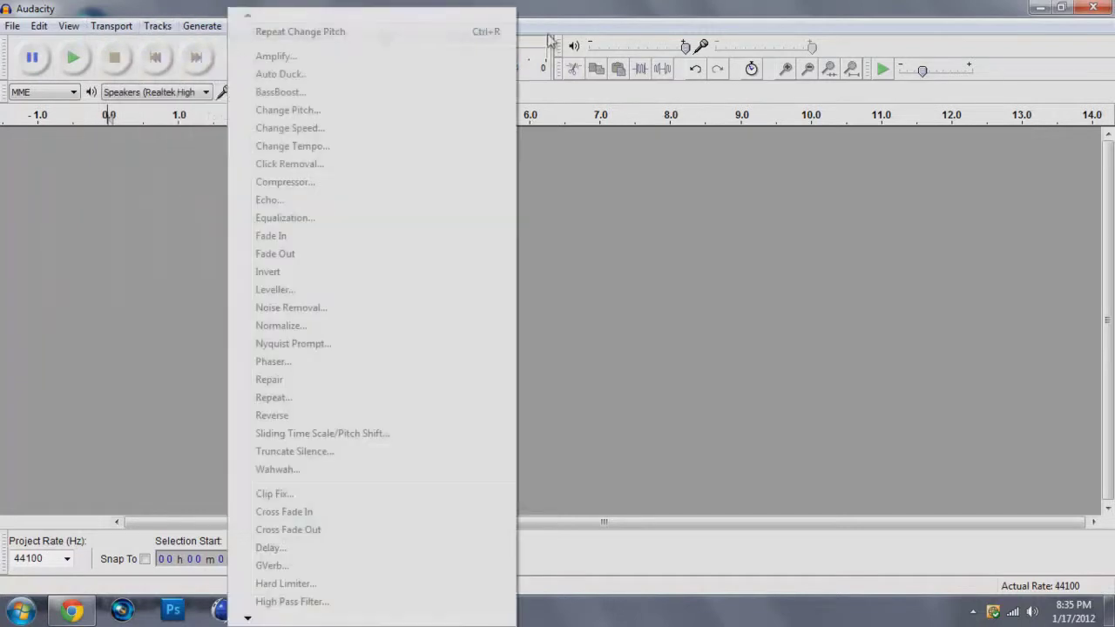
{"action": "left_click", "coordinate": [610, 30]}
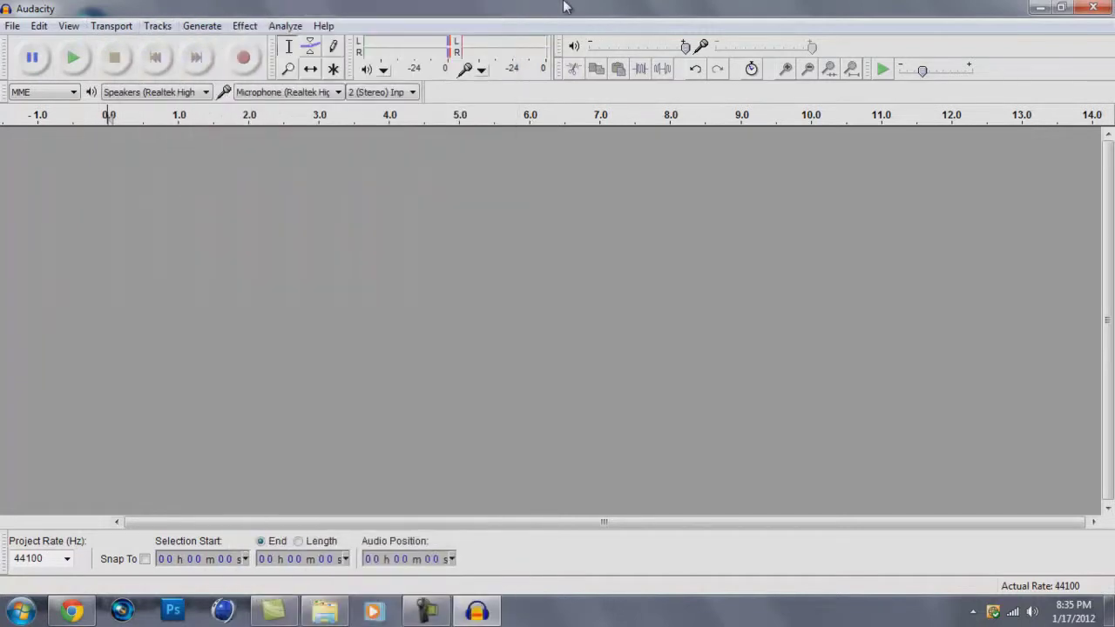
{"action": "left_click", "coordinate": [1096, 9]}
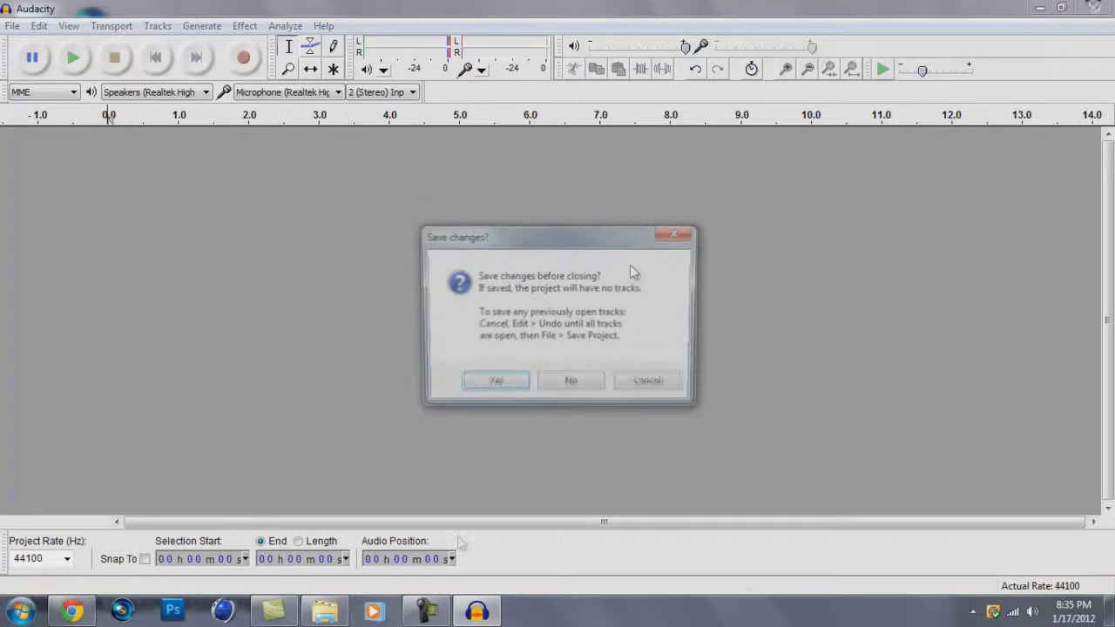
{"action": "left_click", "coordinate": [584, 388]}
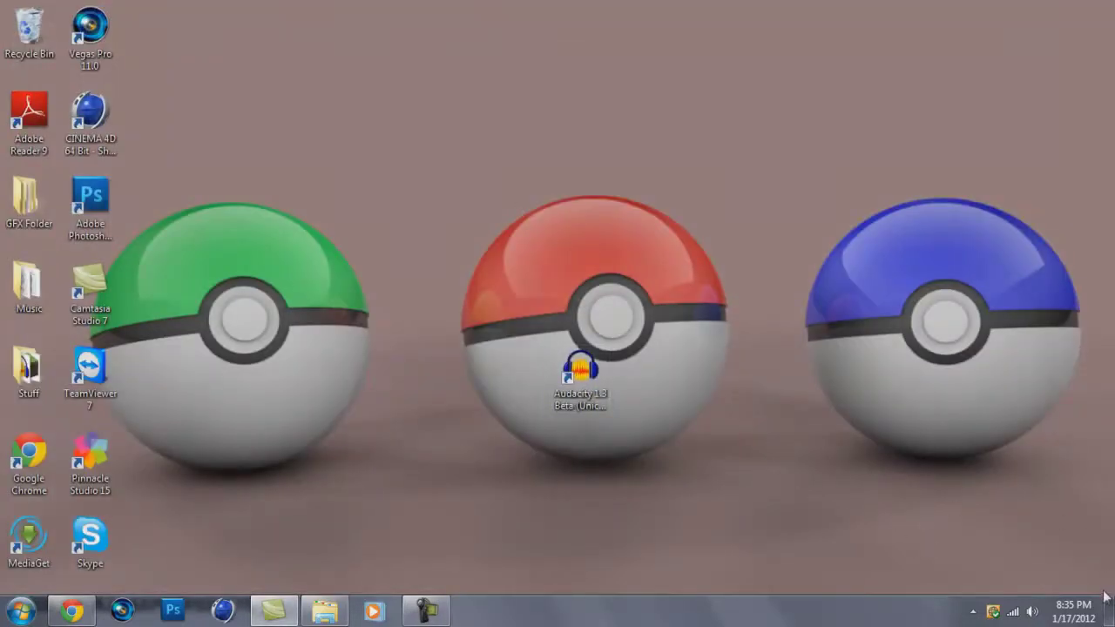
Step: Repeatedly drag-select and deselect the Audacity 1.3 Beta (Unicode) shortcut on the desktop
{"action": "left_click_drag", "start_coordinate": [1110, 585], "coordinate": [1058, 559]}
{"action": "left_click", "coordinate": [895, 463]}
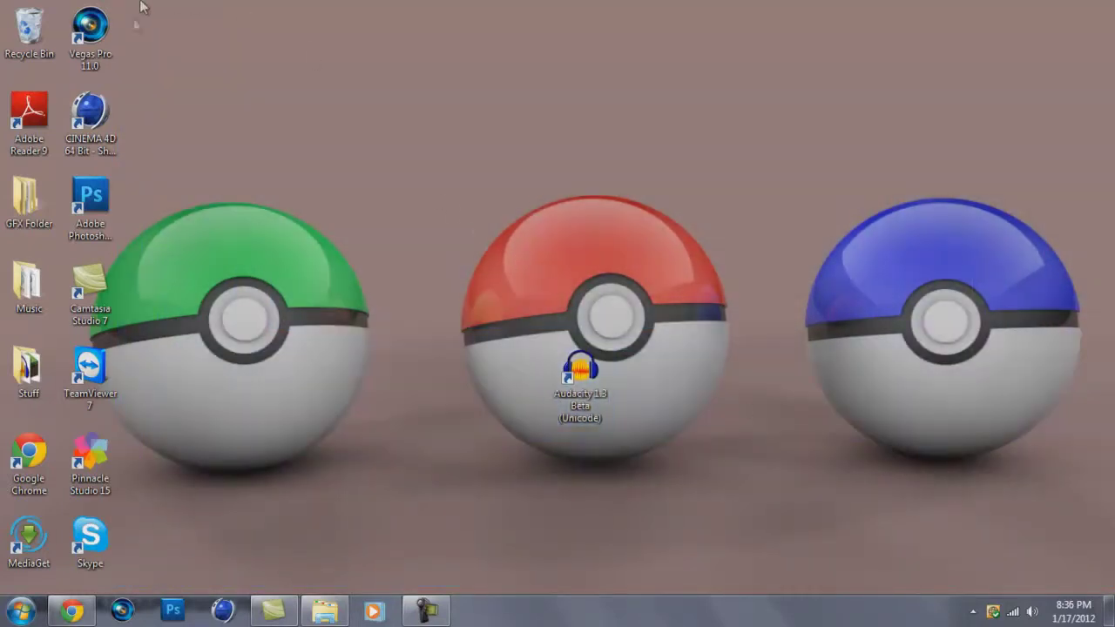
{"action": "left_click_drag", "start_coordinate": [149, 4], "coordinate": [1021, 496]}
{"action": "left_click", "coordinate": [1019, 493]}
{"action": "left_click_drag", "start_coordinate": [361, 200], "coordinate": [915, 516]}
{"action": "left_click_drag", "start_coordinate": [415, 236], "coordinate": [809, 529]}
{"action": "left_click_drag", "start_coordinate": [451, 267], "coordinate": [747, 530]}
{"action": "left_click_drag", "start_coordinate": [442, 286], "coordinate": [810, 545]}
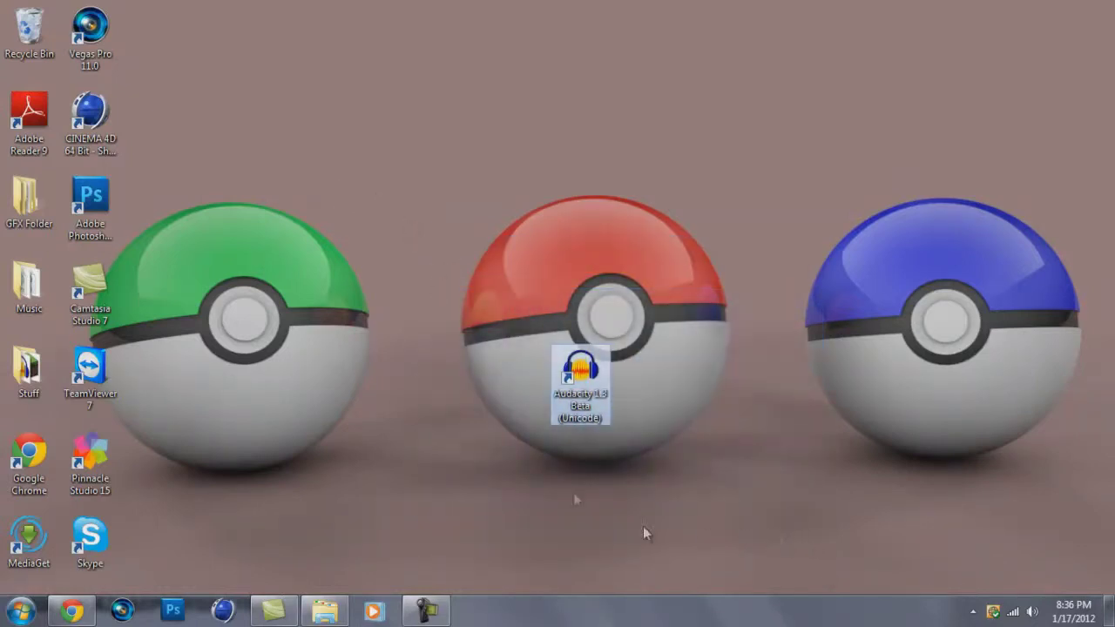
{"action": "left_click", "coordinate": [744, 534]}
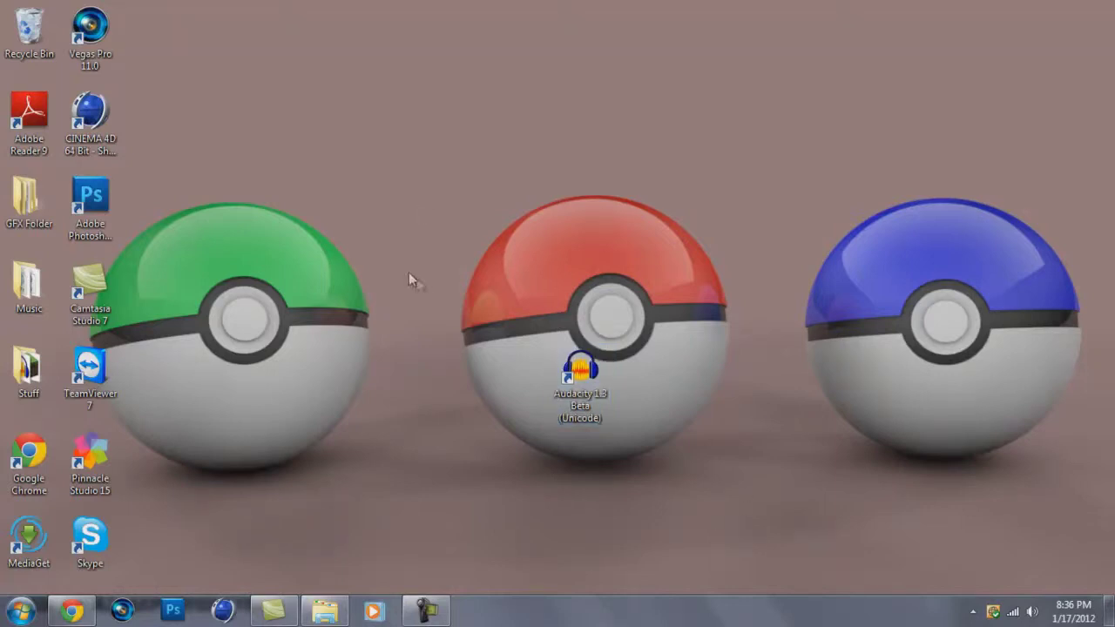
{"action": "left_click_drag", "start_coordinate": [409, 274], "coordinate": [563, 387]}
{"action": "left_click", "coordinate": [647, 499]}
{"action": "left_click", "coordinate": [333, 196]}
{"action": "left_click_drag", "start_coordinate": [458, 299], "coordinate": [835, 496]}
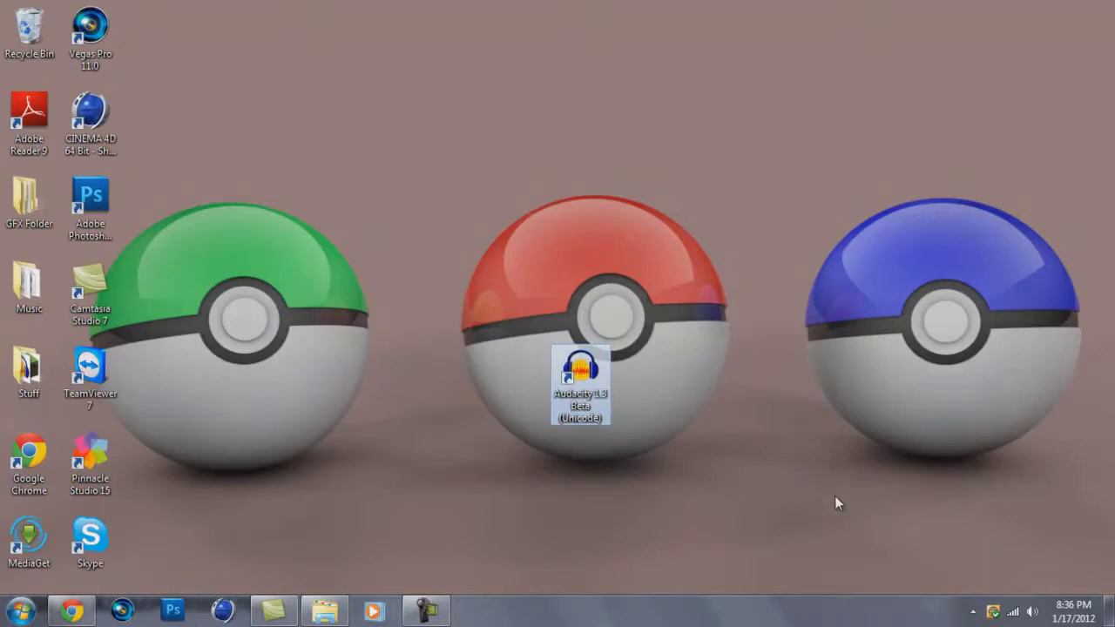
{"action": "left_click", "coordinate": [836, 498]}
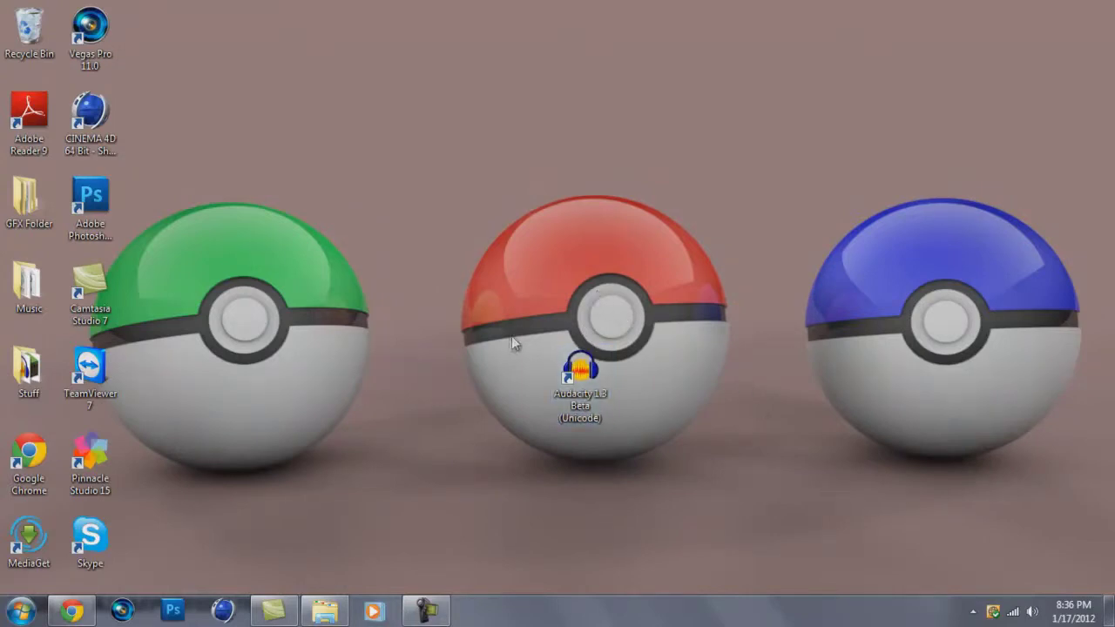
{"action": "left_click_drag", "start_coordinate": [510, 339], "coordinate": [674, 437]}
{"action": "left_click_drag", "start_coordinate": [800, 547], "coordinate": [406, 303]}
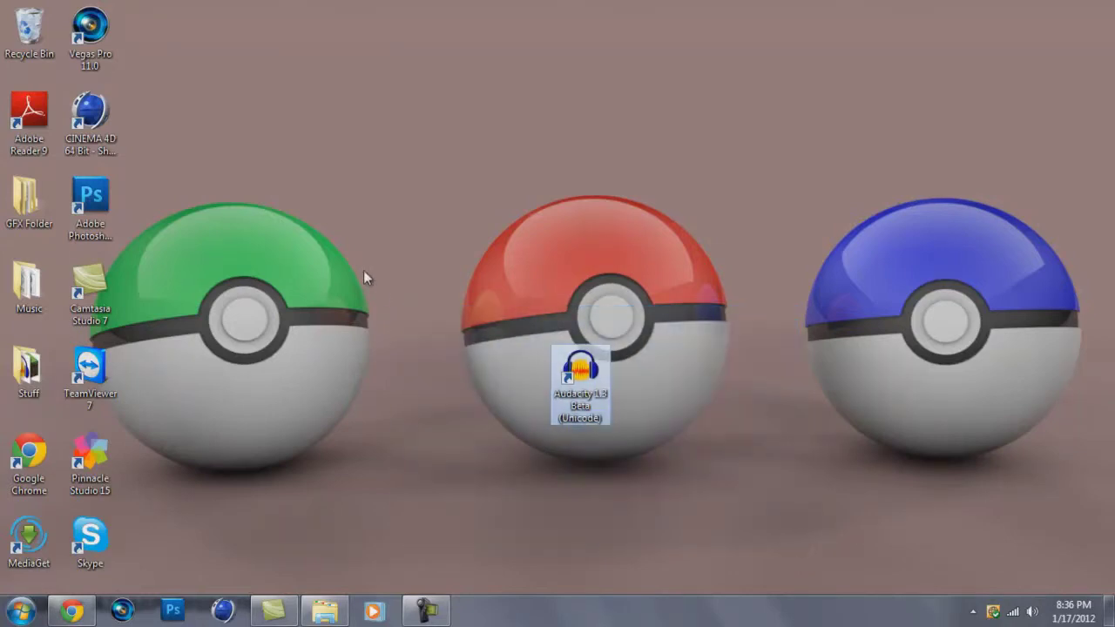
{"action": "left_click", "coordinate": [364, 273]}
{"action": "left_click_drag", "start_coordinate": [503, 309], "coordinate": [717, 460]}
{"action": "left_click", "coordinate": [691, 485]}
{"action": "left_click_drag", "start_coordinate": [645, 460], "coordinate": [737, 493]}
{"action": "left_click_drag", "start_coordinate": [511, 317], "coordinate": [648, 483]}
{"action": "left_click", "coordinate": [579, 266]}
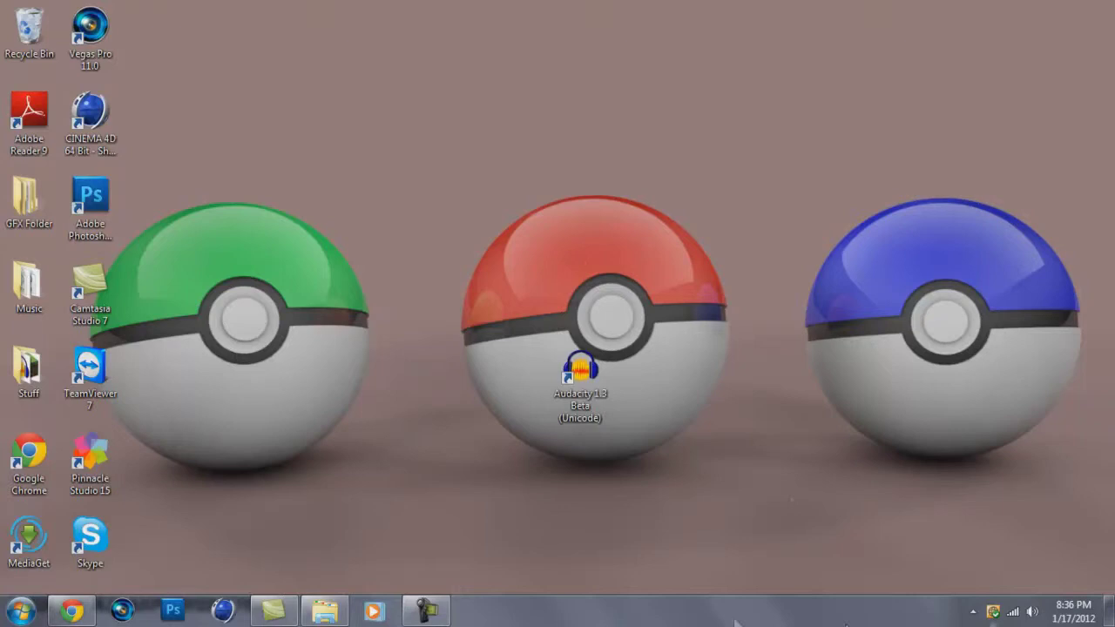
{"action": "mouse_move", "coordinate": [426, 610]}
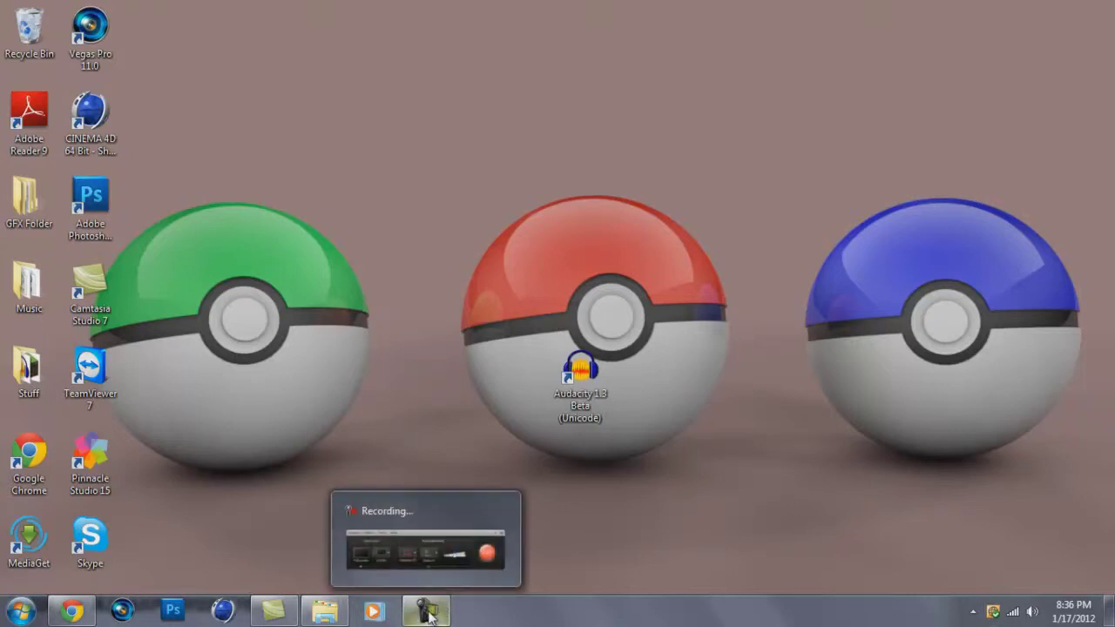